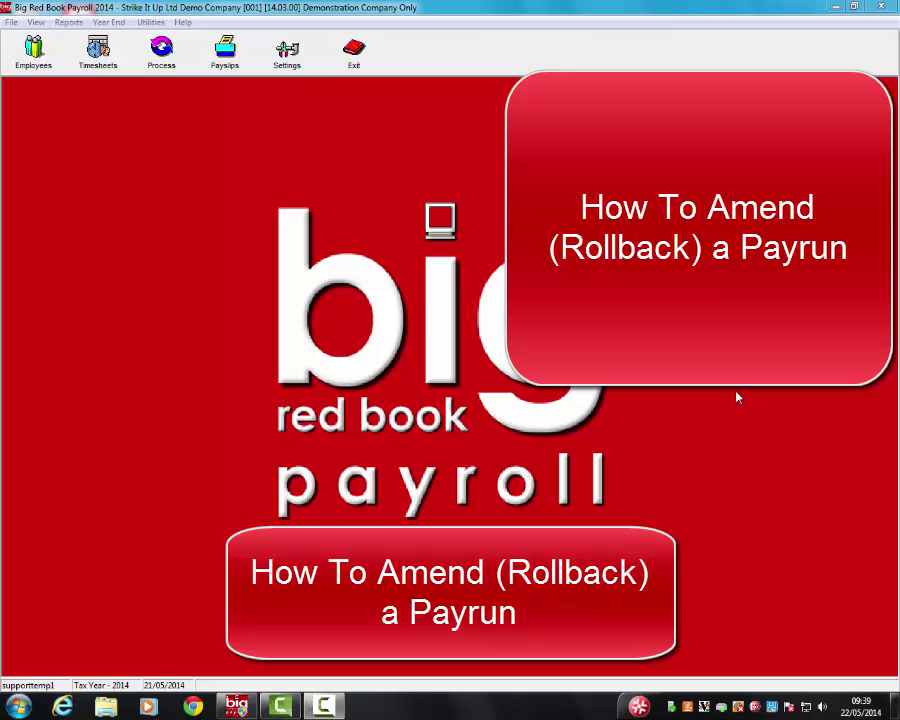
# Step: Browse the employee records, return to employee No. 1 and show their tax card with week 1 pay of 1,546.42
pyautogui.click(33, 52)
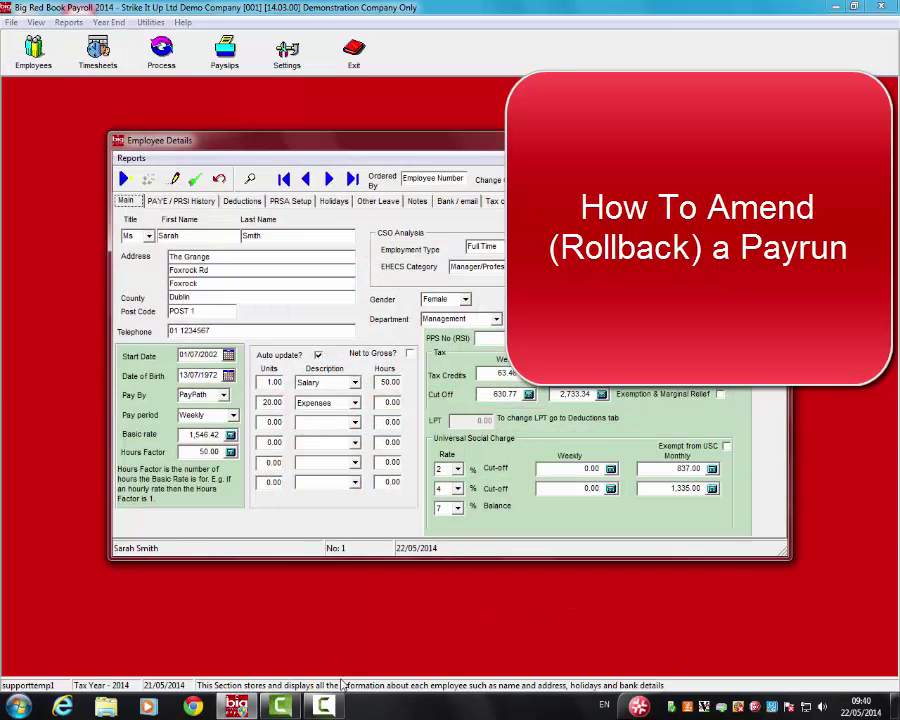
pyautogui.click(329, 179)
pyautogui.click(329, 179)
pyautogui.click(329, 179)
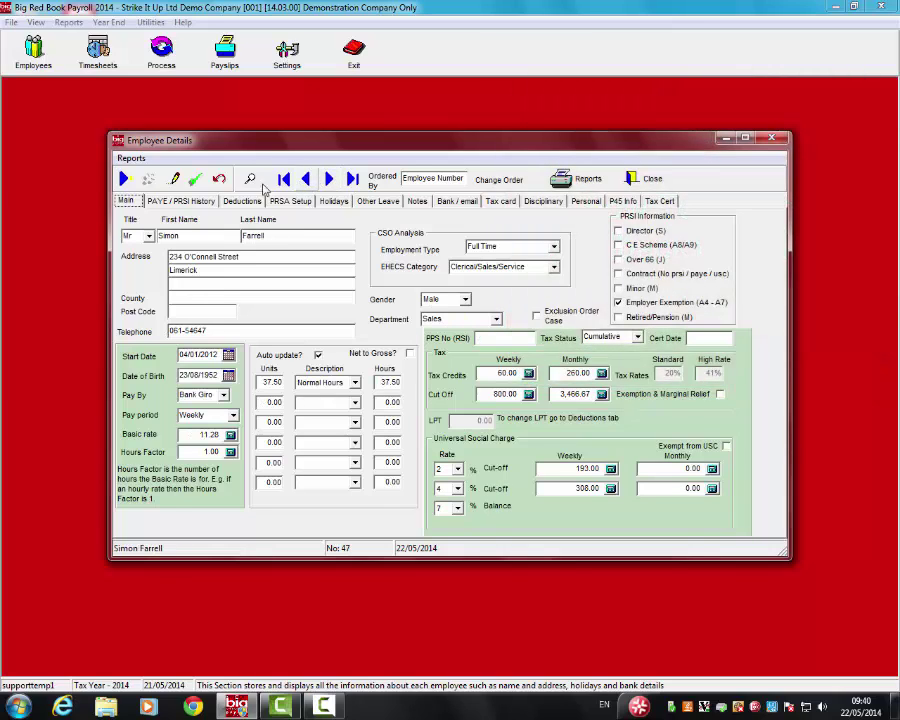
pyautogui.click(284, 179)
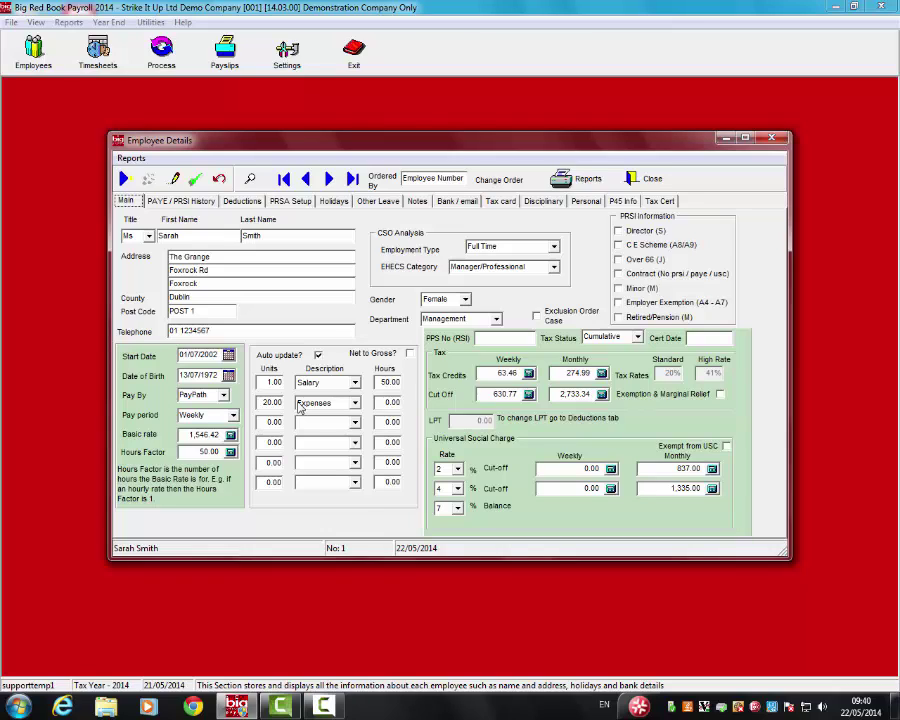
pyautogui.click(500, 201)
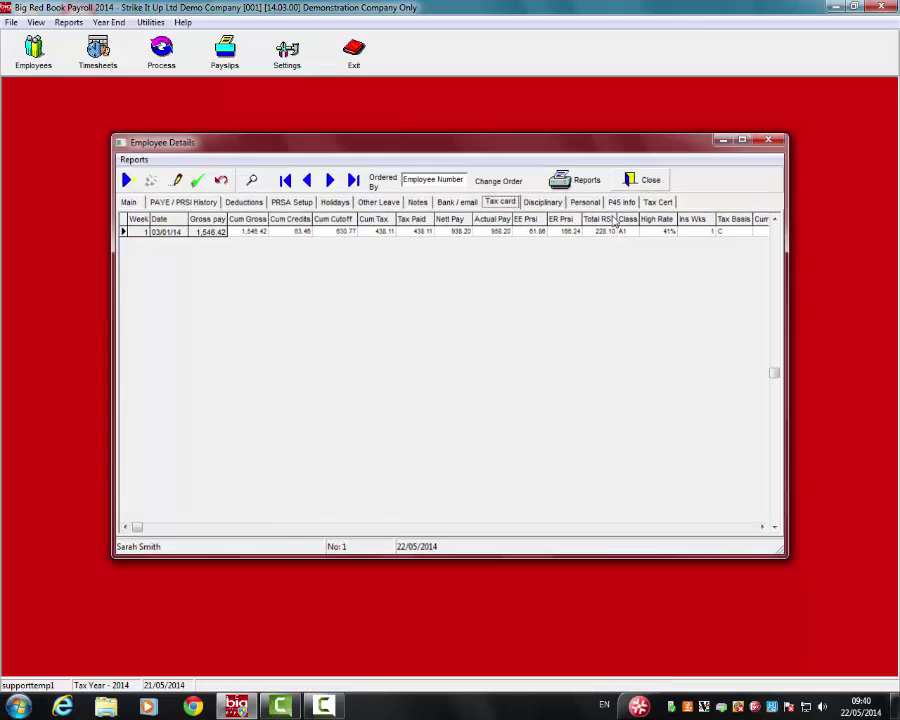
# Step: Close Employee Details and open the Rollback tool from the Utilities menu
pyautogui.click(648, 180)
pyautogui.click(150, 22)
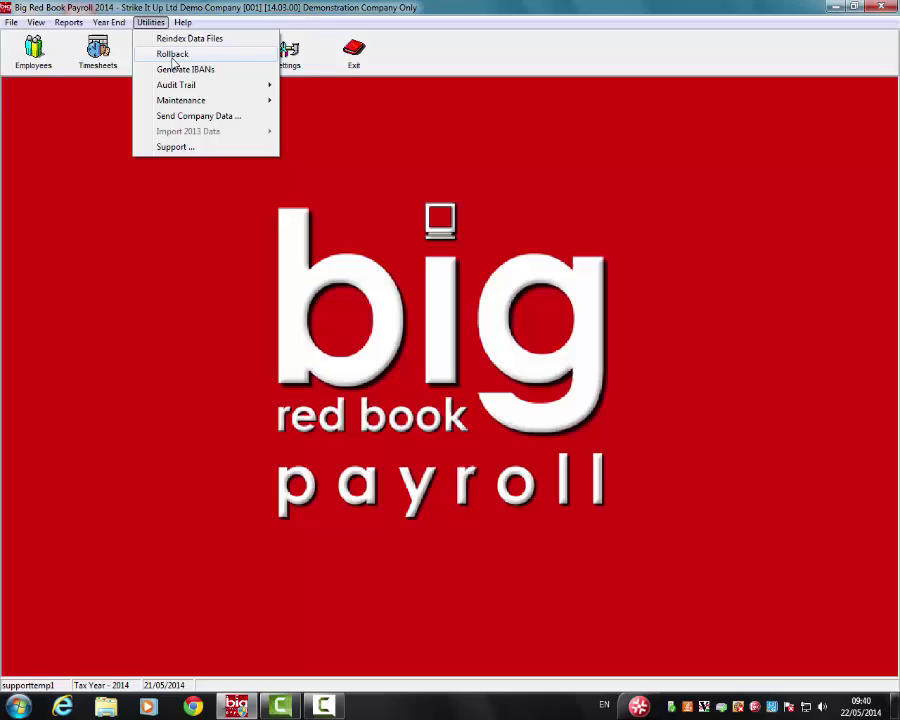
pyautogui.click(172, 53)
# Step: Browse each employee's week 1 payrun down to No. 48, then return to employee No. 1
pyautogui.click(302, 288)
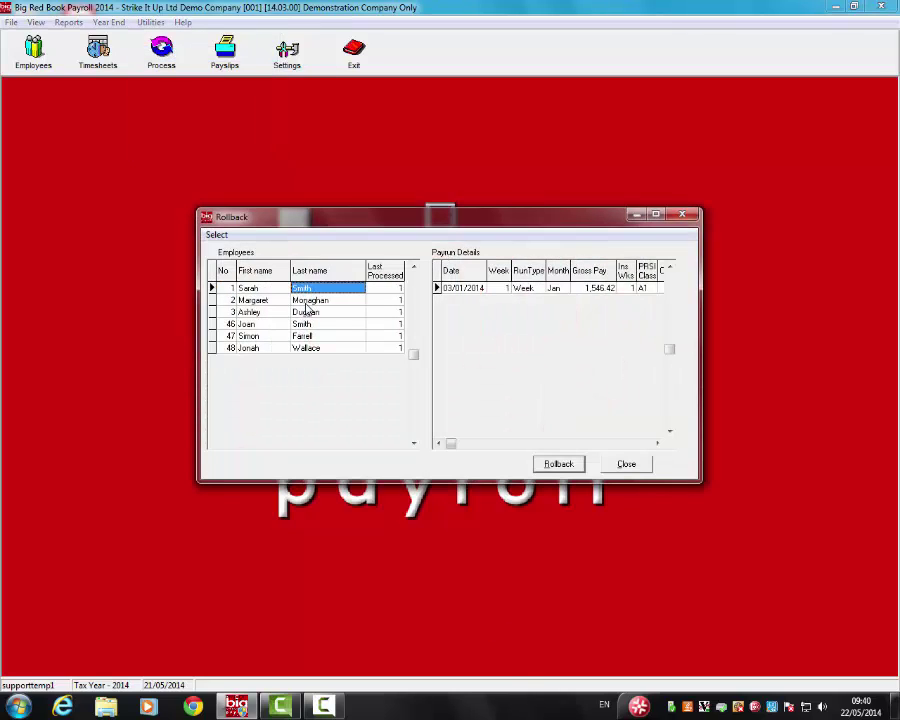
pyautogui.click(306, 300)
pyautogui.click(305, 312)
pyautogui.click(303, 324)
pyautogui.click(306, 337)
pyautogui.click(307, 347)
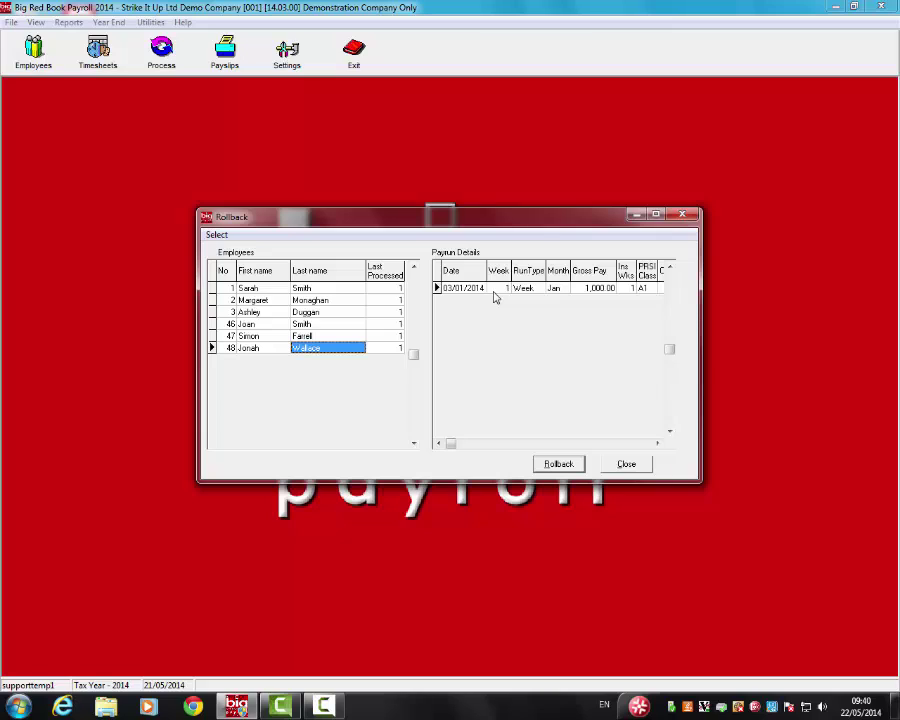
pyautogui.click(322, 290)
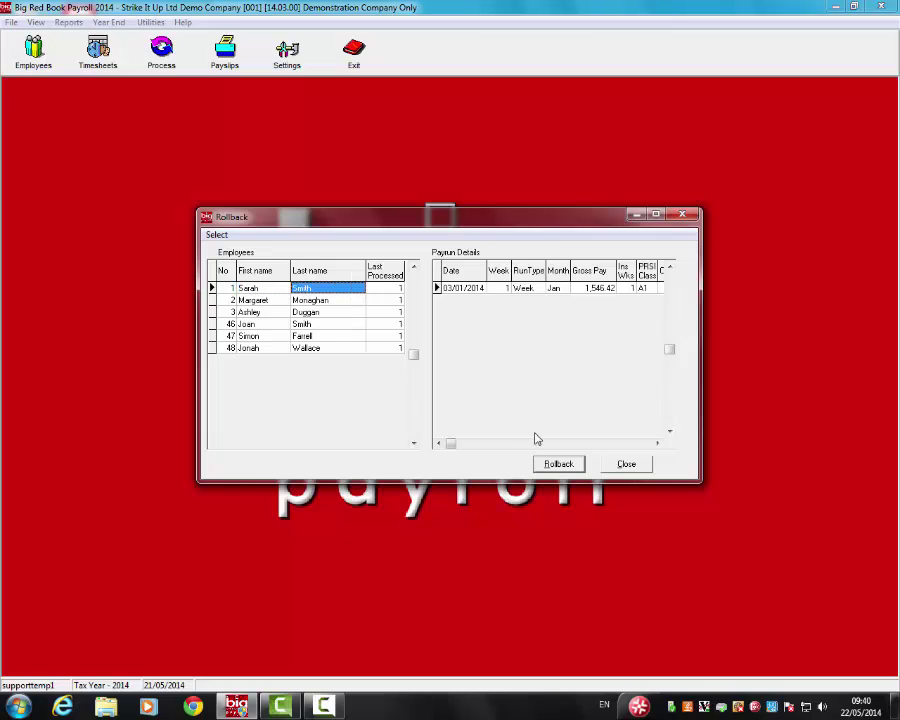
# Step: Roll back employee No. 1's payroll to before 03/01/2014, confirming with Yes and OK
pyautogui.click(562, 464)
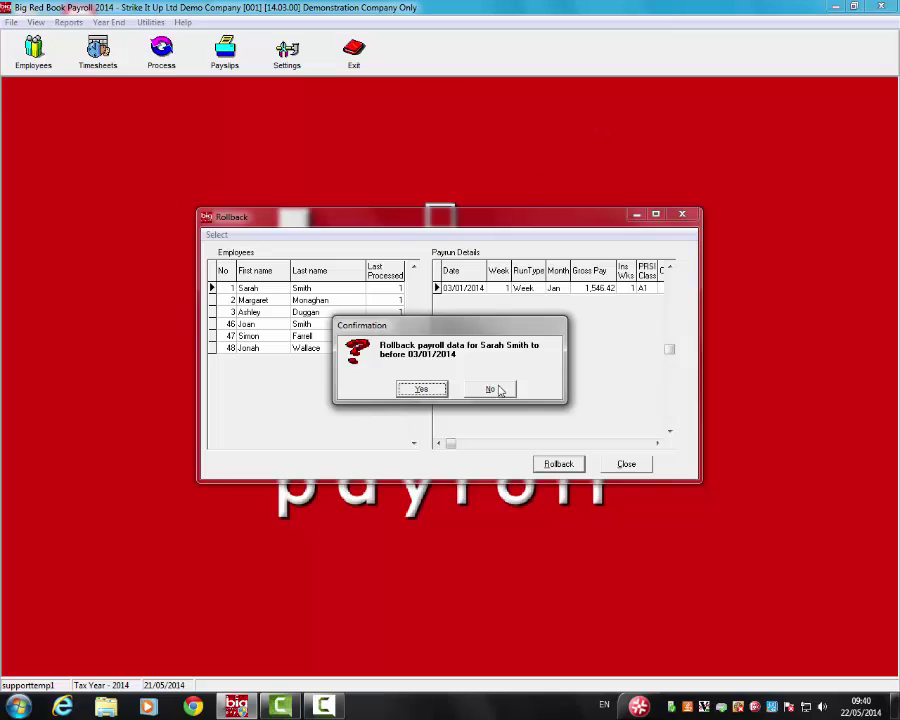
pyautogui.click(421, 389)
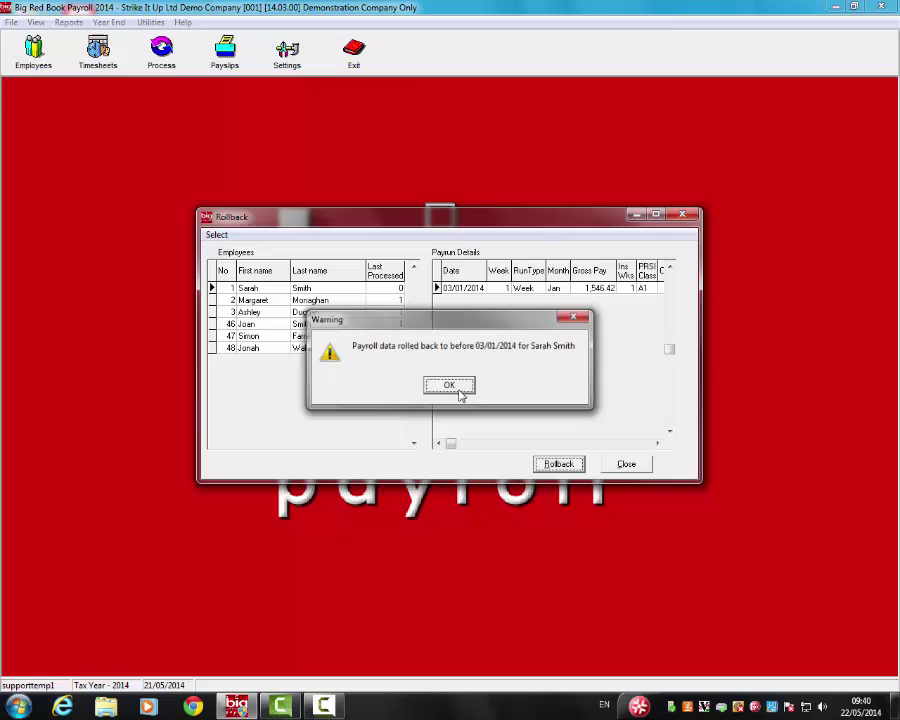
pyautogui.click(459, 391)
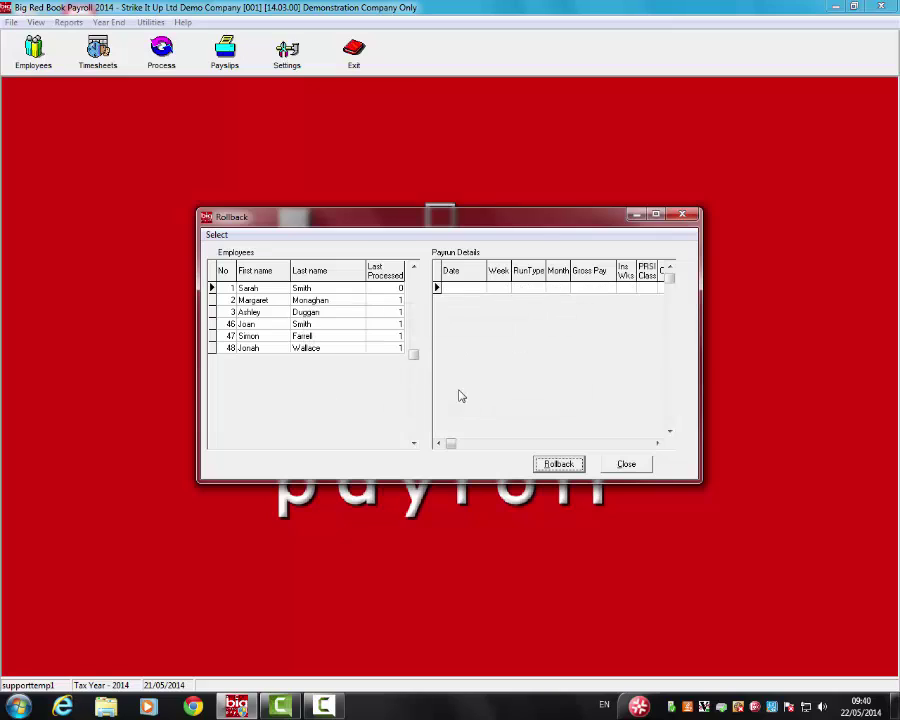
# Step: Check each employee's payrun details, from employee No. 1 down to No. 48
pyautogui.click(390, 289)
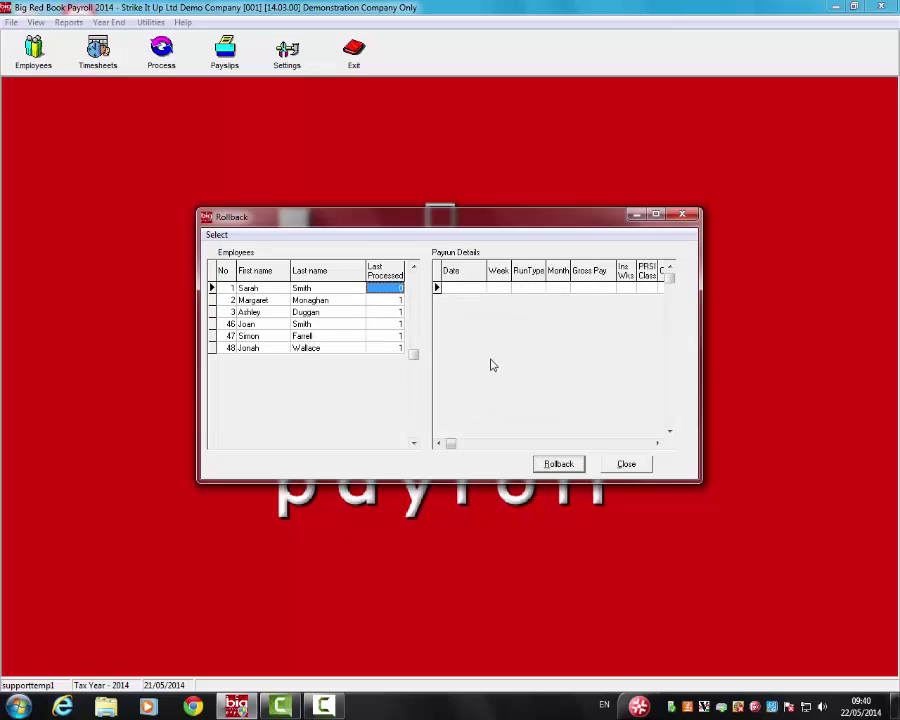
pyautogui.click(392, 300)
pyautogui.click(392, 324)
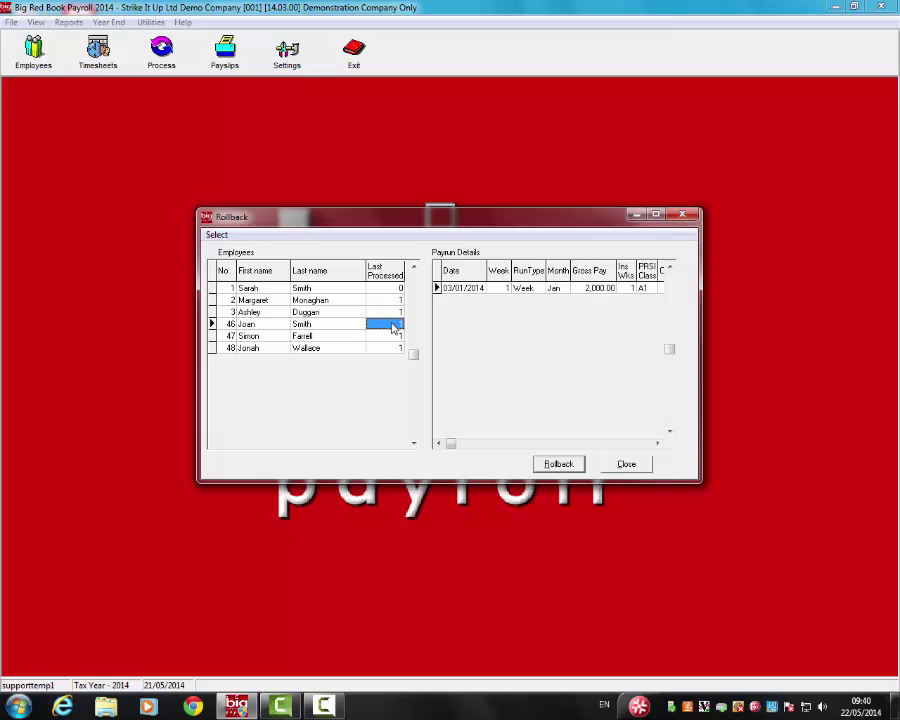
pyautogui.click(391, 336)
pyautogui.click(392, 348)
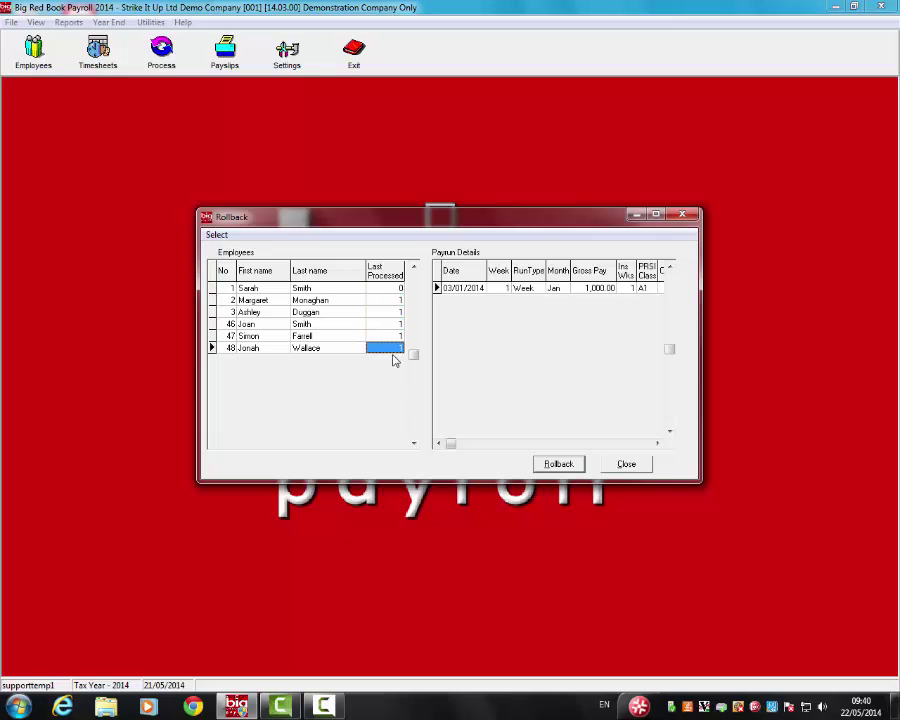
# Step: Roll back employee No. 2's week 1 payrun to week 0
pyautogui.click(390, 300)
pyautogui.click(318, 302)
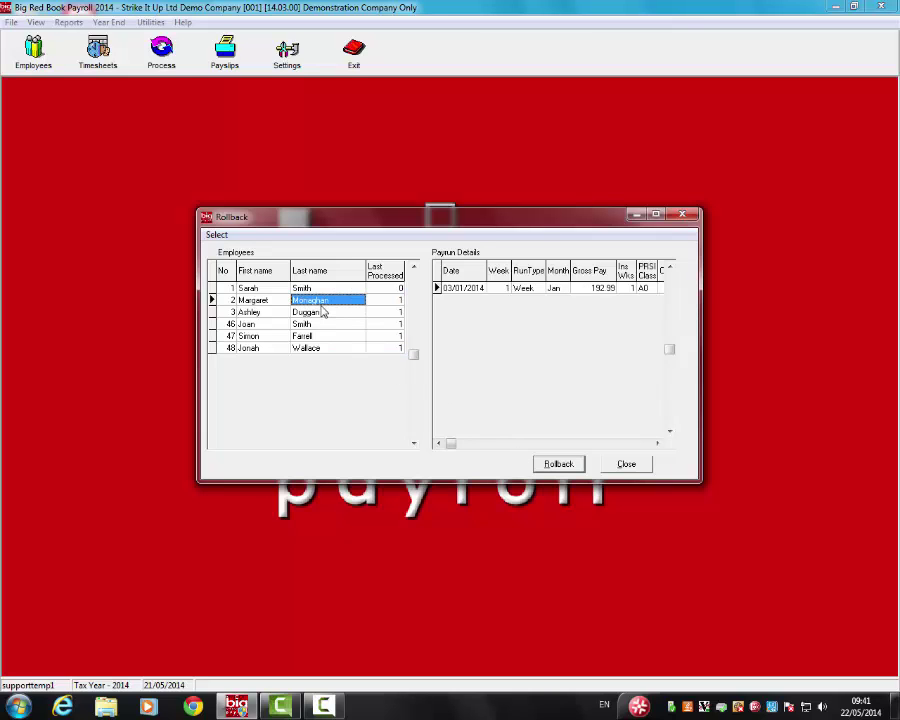
pyautogui.click(558, 464)
pyautogui.click(423, 392)
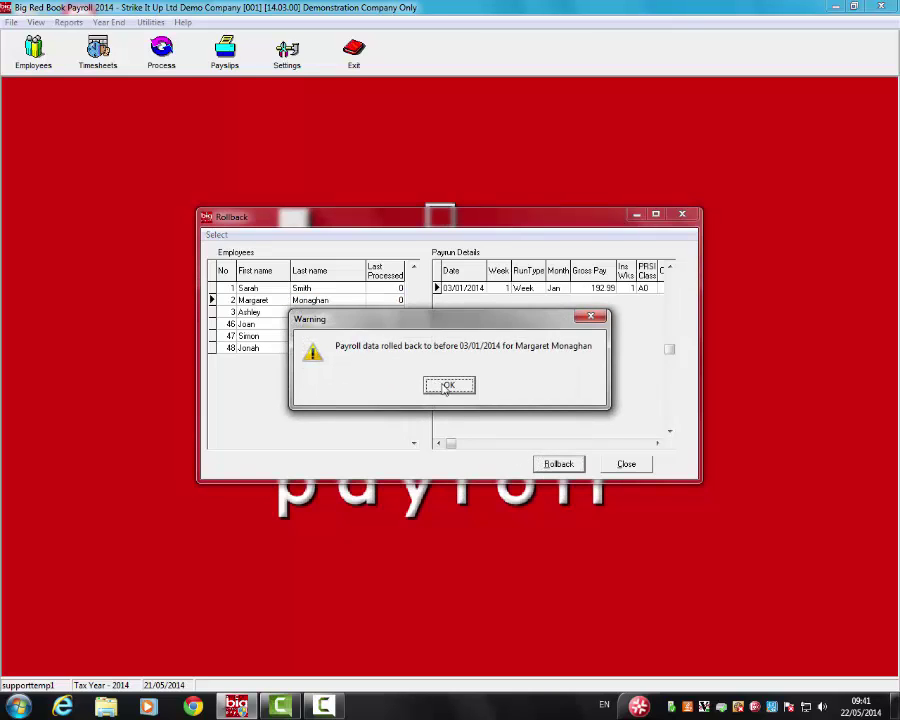
pyautogui.click(454, 384)
# Step: Roll back employee No. 3's week 1 payrun, then close the Rollback window
pyautogui.hotkey('alt', 'r')
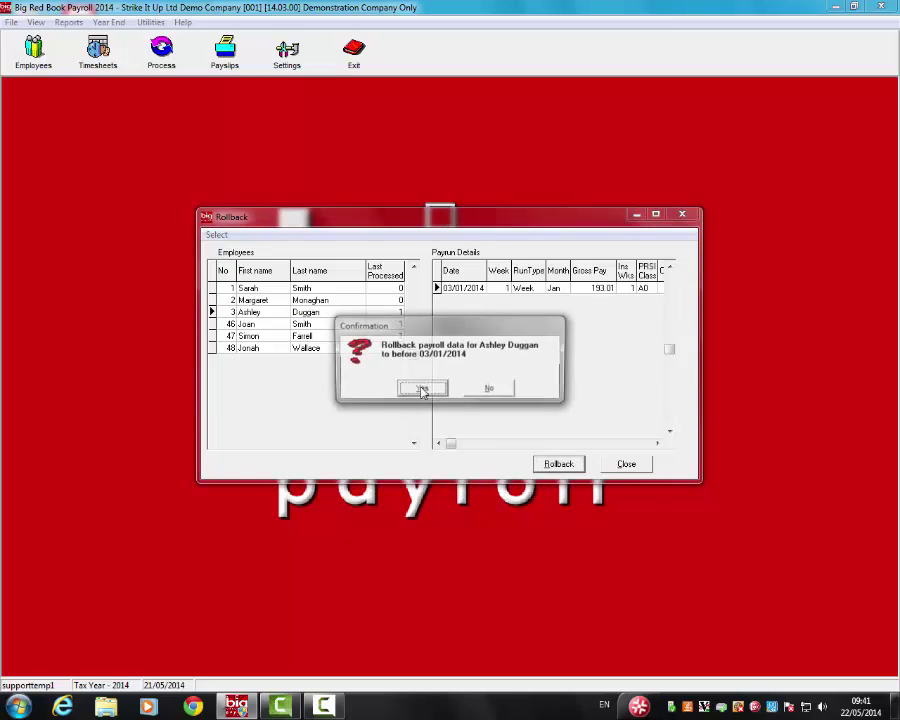
pyautogui.click(424, 391)
pyautogui.press('Return')
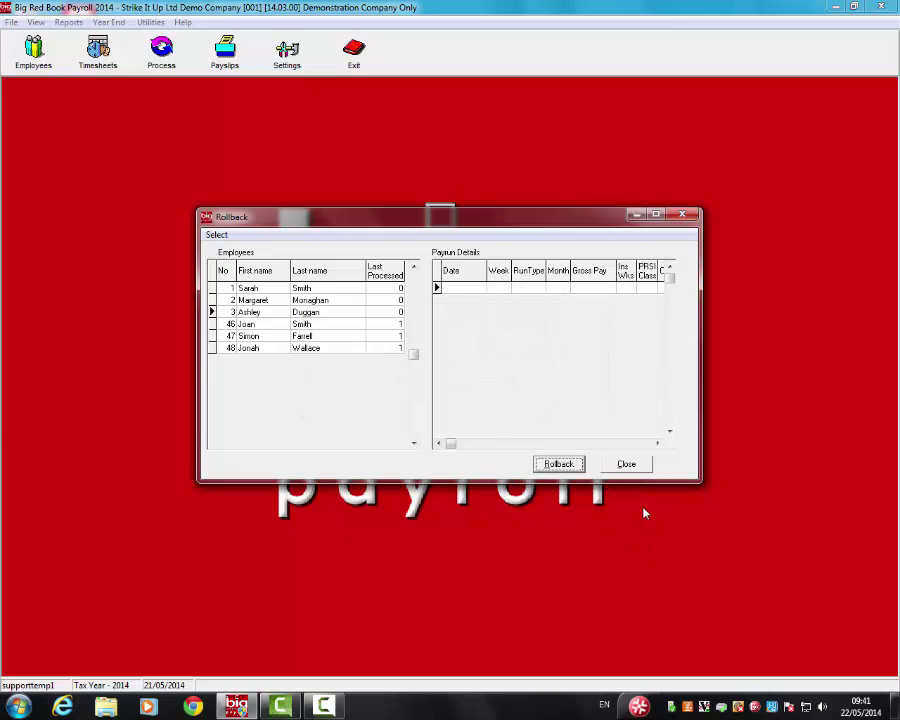
pyautogui.click(627, 464)
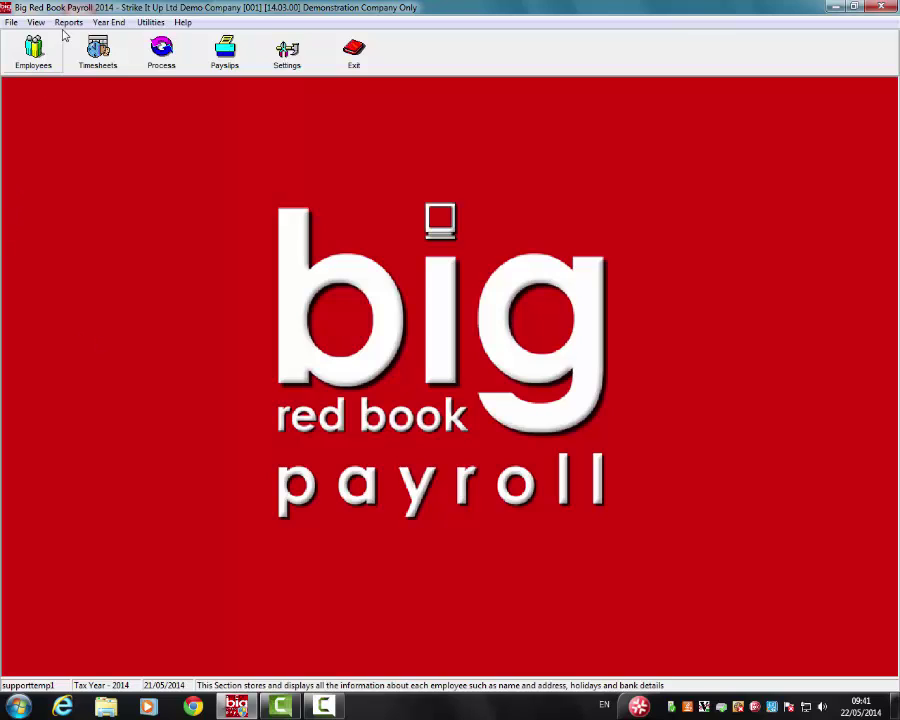
# Step: Open the Time Sheets and accept the 03/01/2014 week 1 run date
pyautogui.click(97, 50)
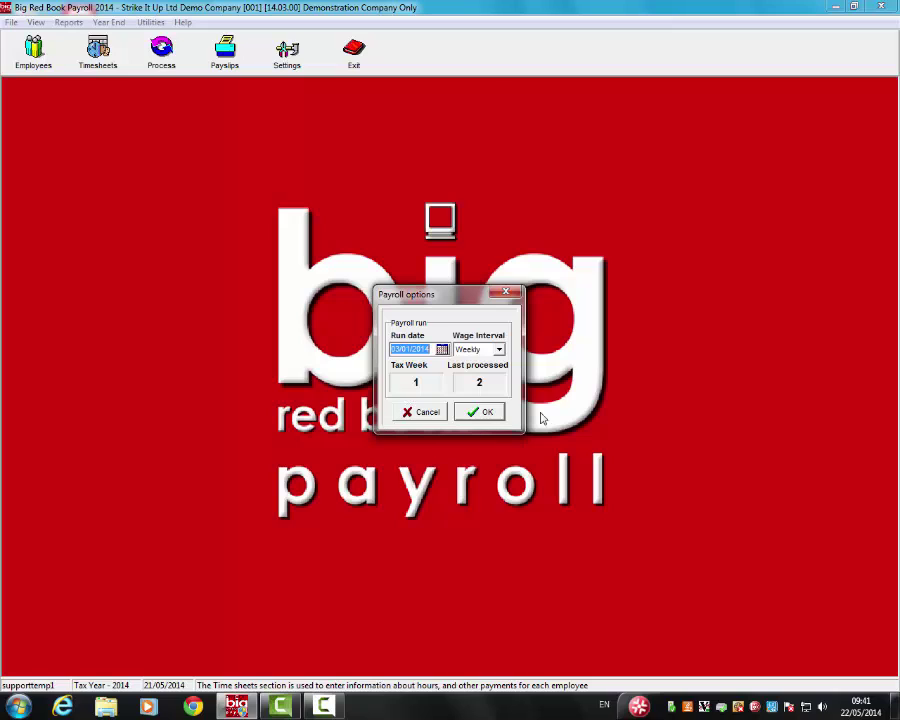
pyautogui.click(487, 412)
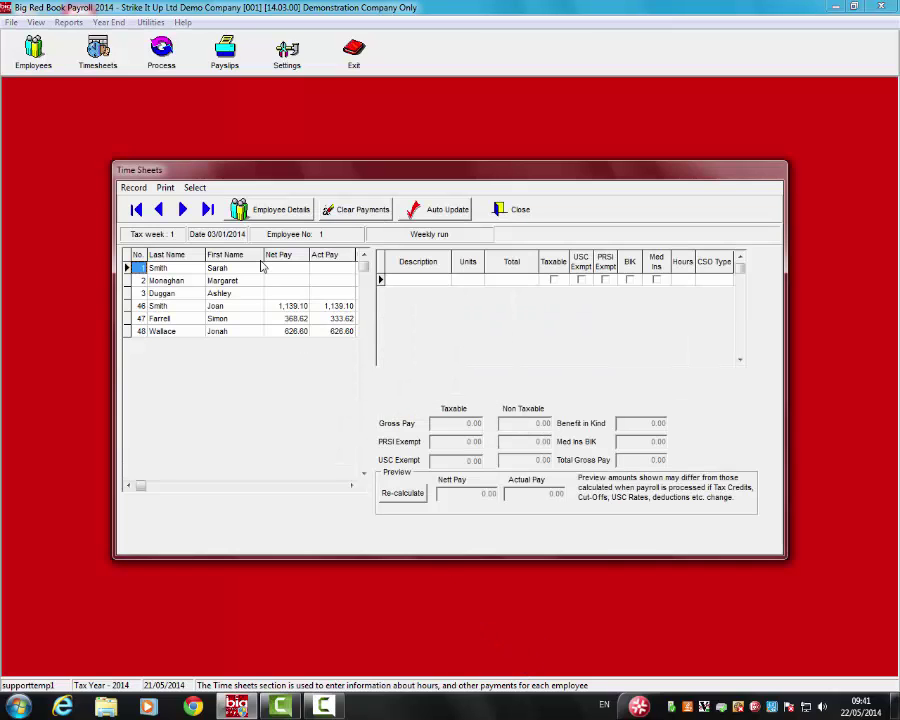
pyautogui.click(228, 281)
pyautogui.click(228, 292)
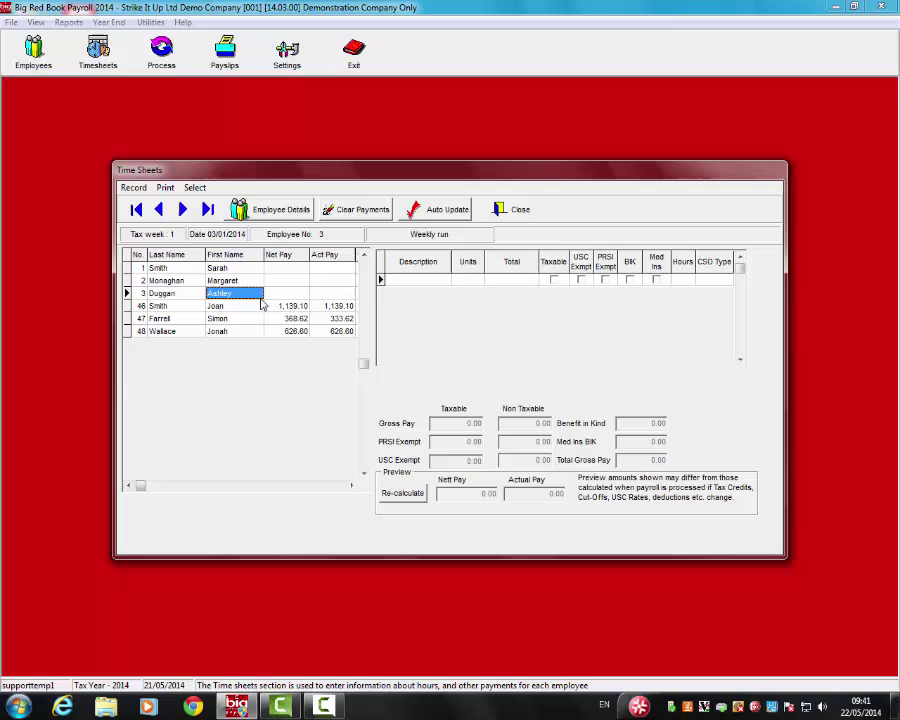
pyautogui.click(237, 305)
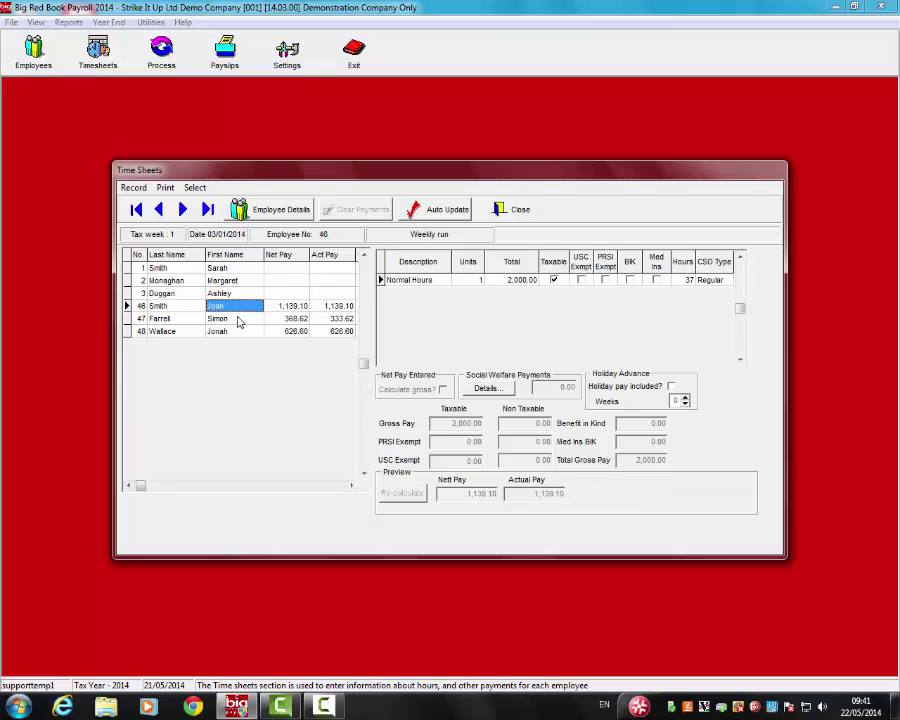
pyautogui.click(237, 318)
pyautogui.click(250, 331)
pyautogui.click(235, 268)
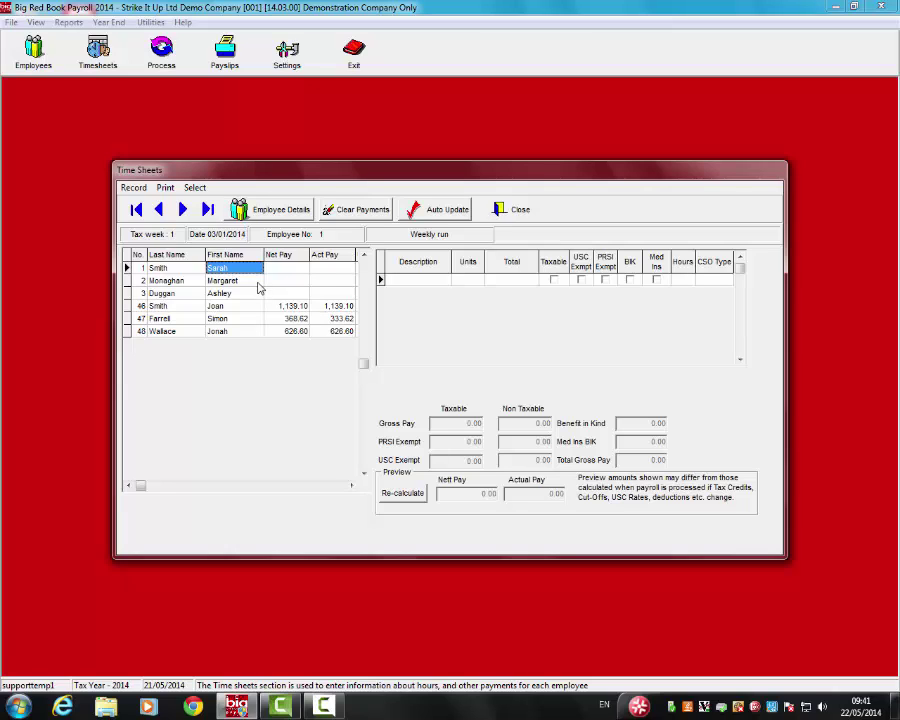
# Step: Clear the week 1 payments on the time sheets of employees No. 1, 2 and 3
pyautogui.click(356, 209)
pyautogui.click(428, 384)
pyautogui.click(236, 282)
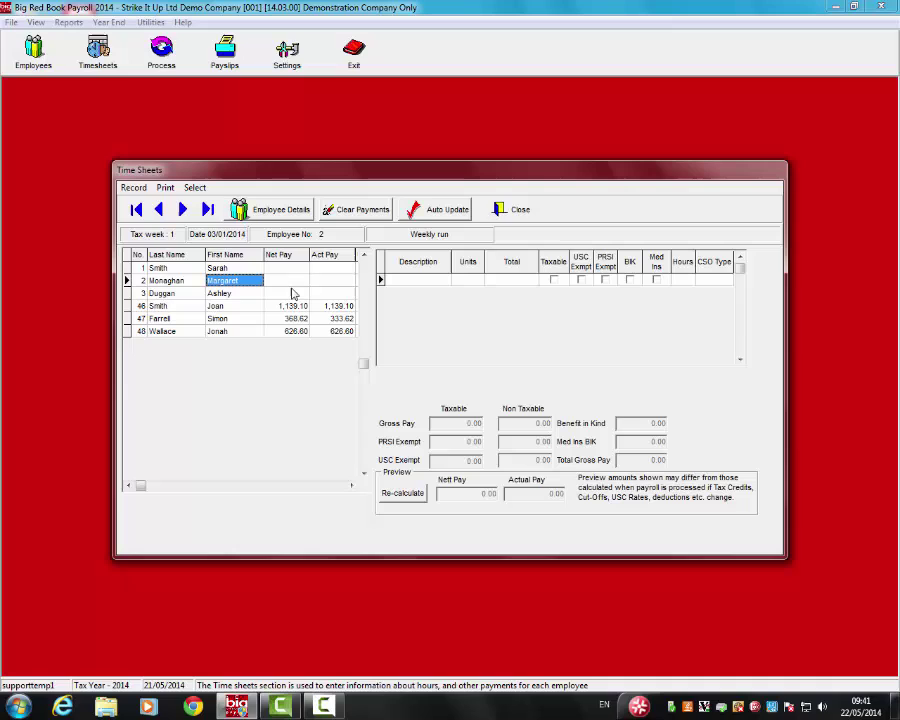
pyautogui.click(368, 212)
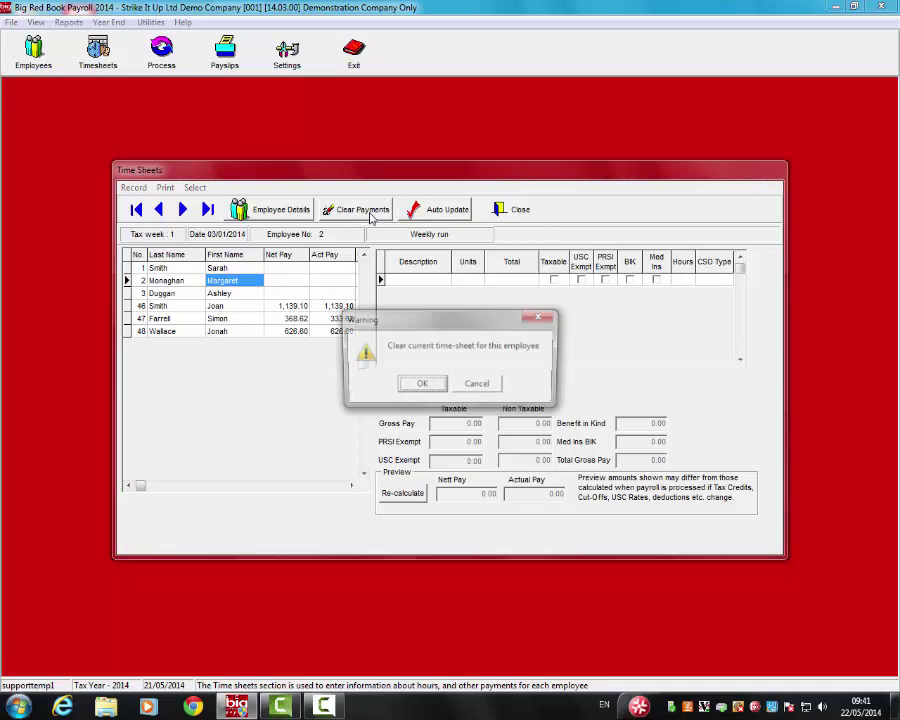
pyautogui.click(421, 387)
pyautogui.click(236, 294)
pyautogui.click(356, 209)
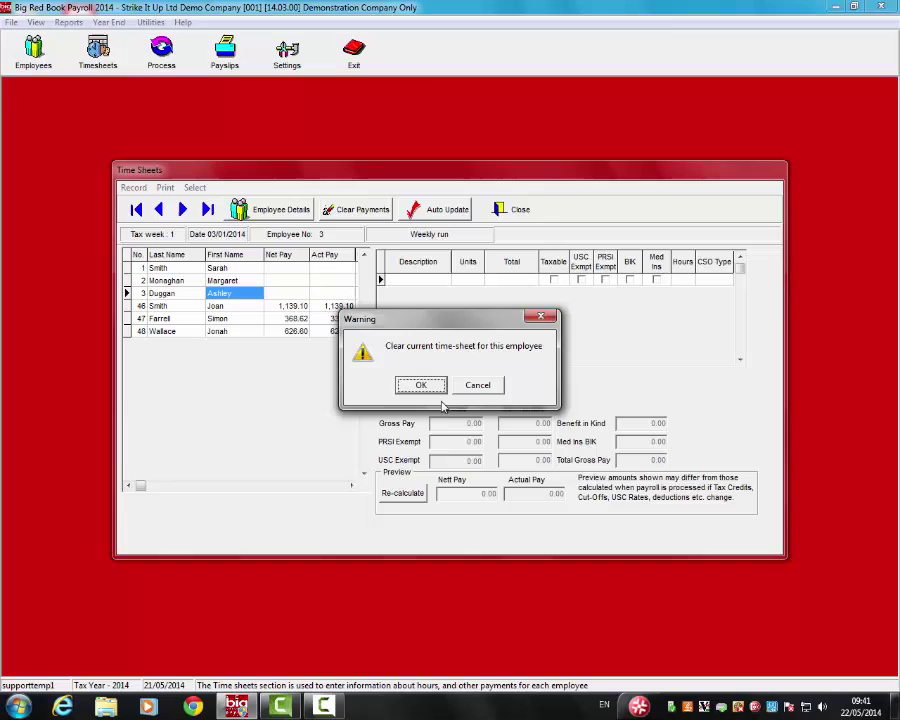
pyautogui.click(421, 386)
pyautogui.click(230, 268)
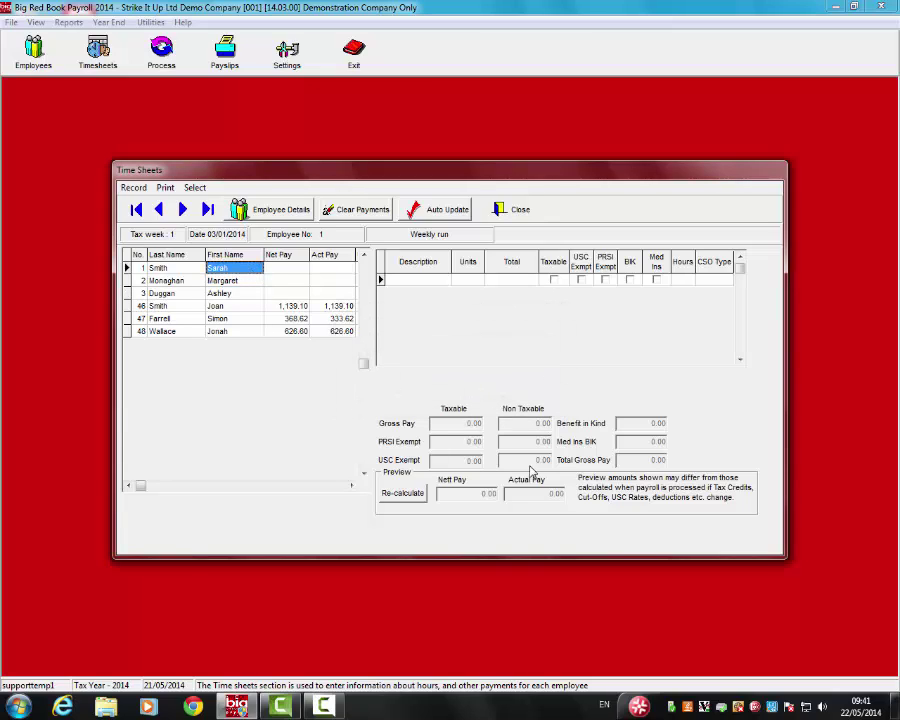
# Step: Auto-fill the week 1 time sheets and set employee 1's Expenses units to 100
pyautogui.click(449, 211)
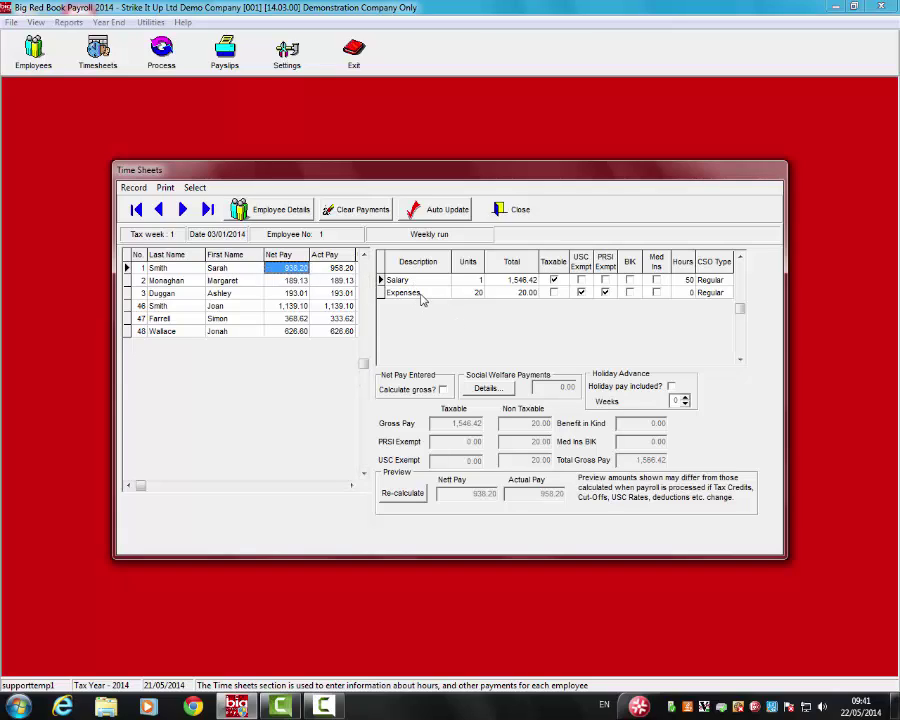
pyautogui.click(420, 295)
pyautogui.click(472, 294)
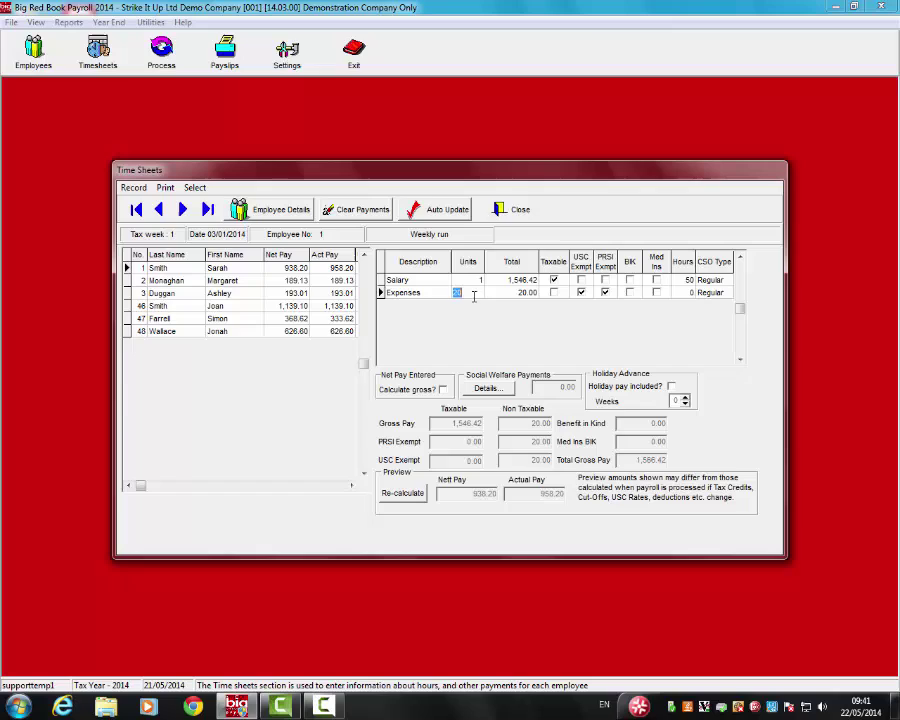
pyautogui.write('100')
pyautogui.press('Tab')
pyautogui.click(513, 295)
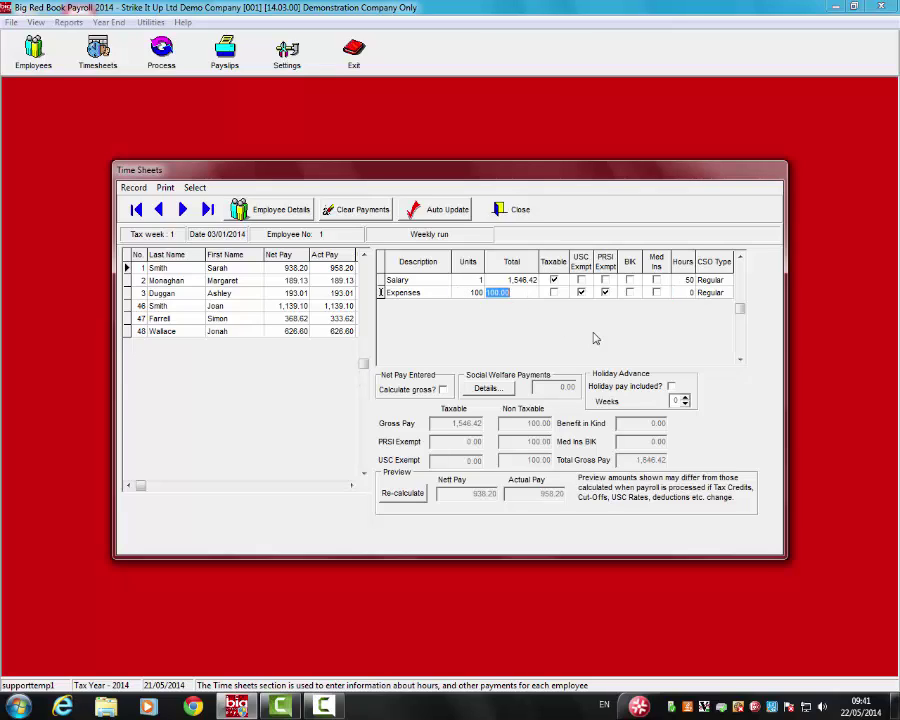
# Step: Change employee 2's Normal Hours units to 2, giving a 385.98 total
pyautogui.click(296, 283)
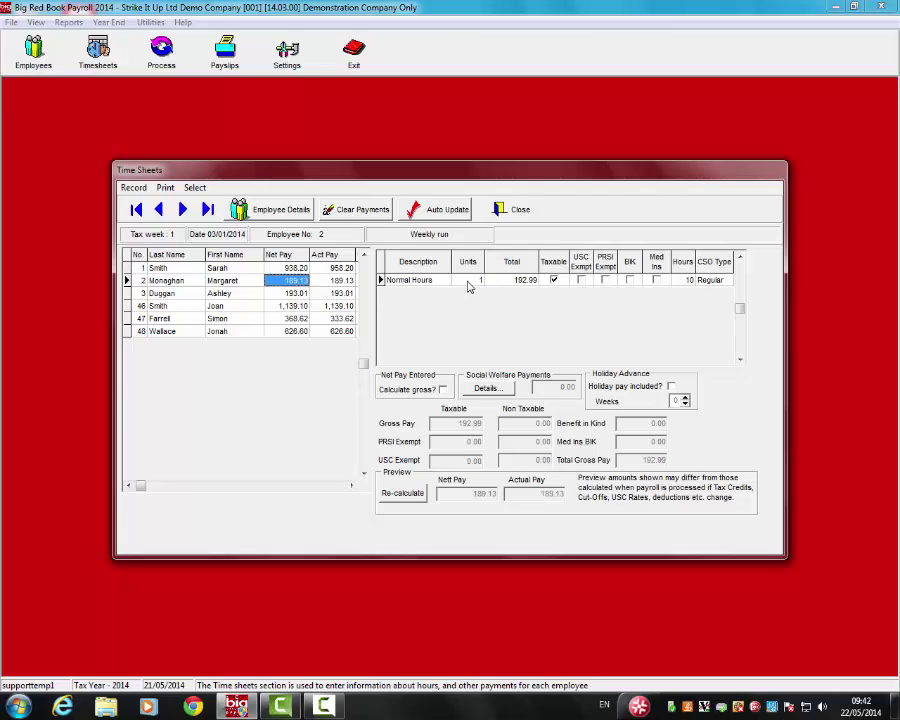
pyautogui.click(466, 283)
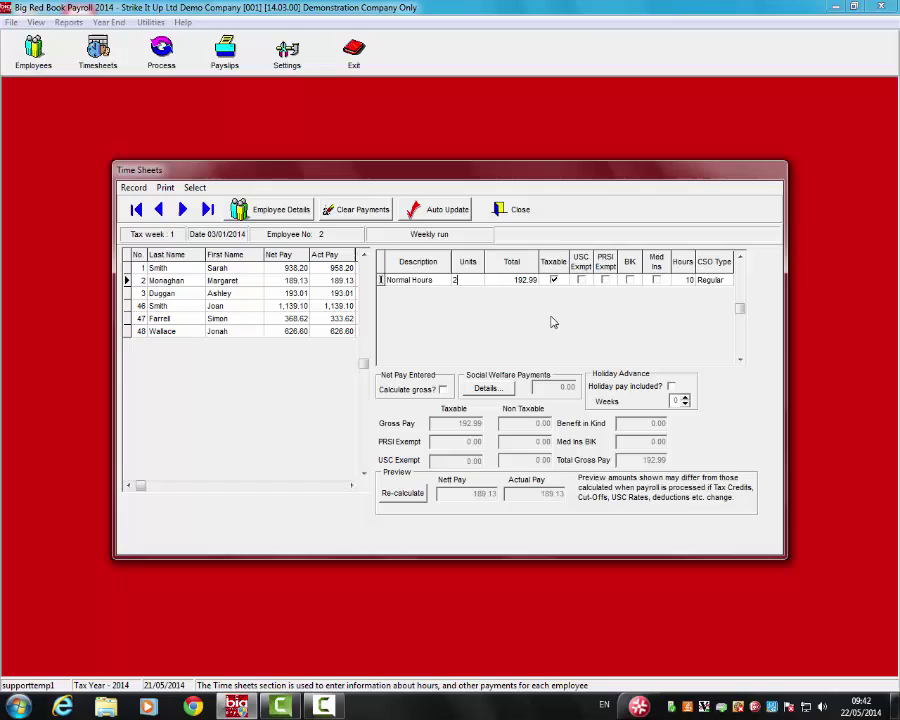
pyautogui.press('Return')
pyautogui.click(524, 284)
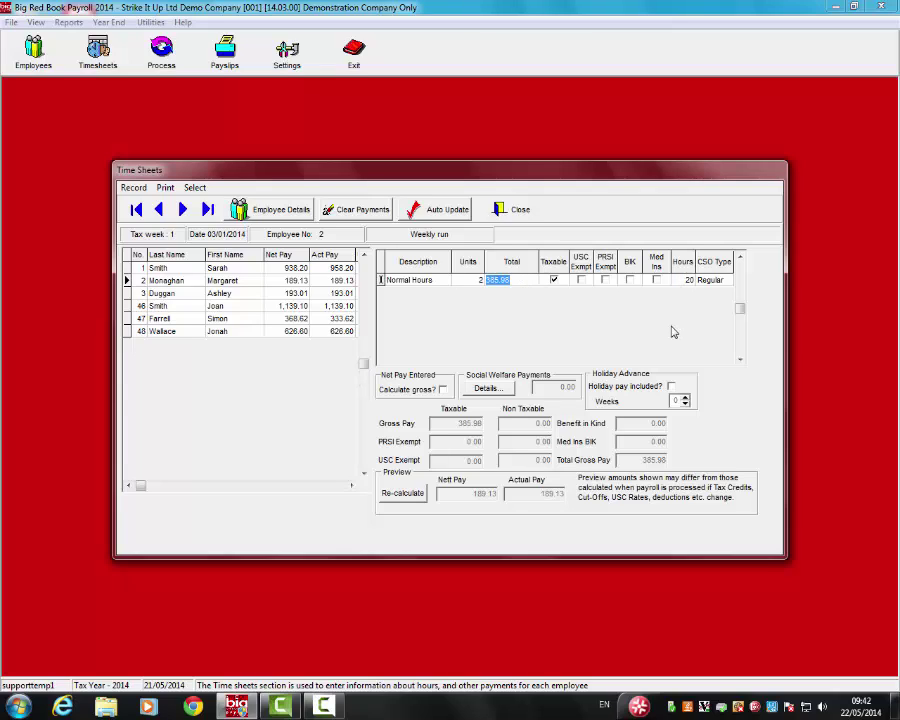
# Step: Add a 500-unit Expenses line to employee No. 3's time sheet, bringing gross pay to 693.01
pyautogui.click(286, 293)
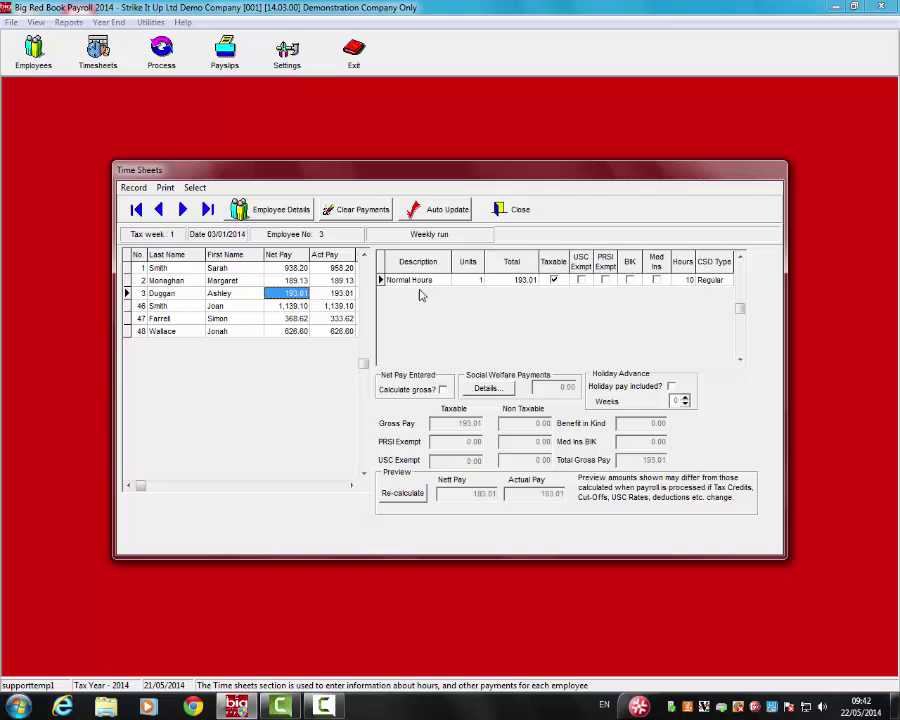
pyautogui.click(425, 283)
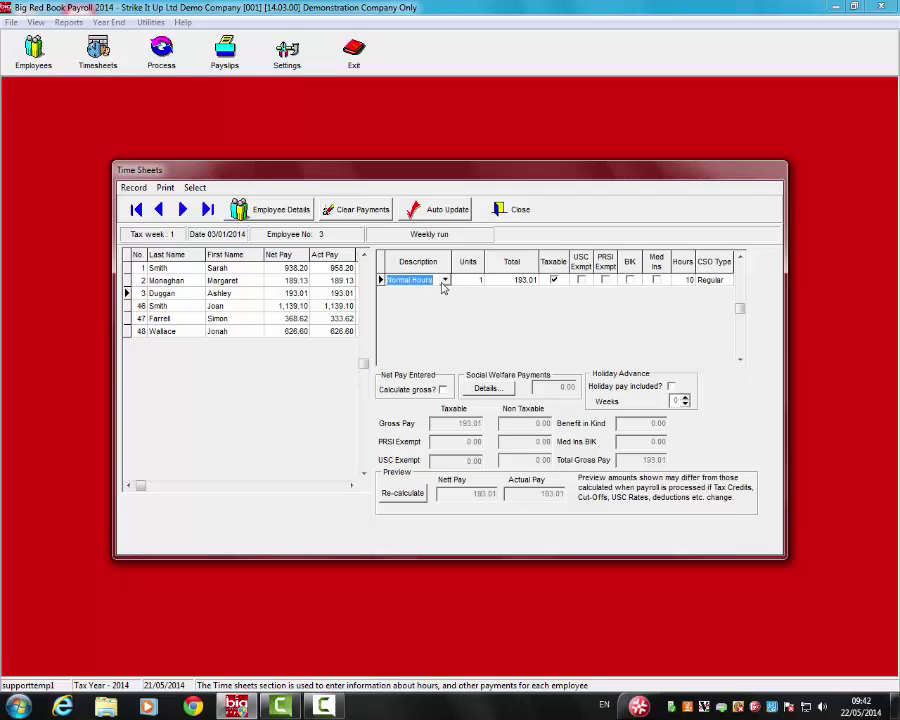
pyautogui.press('Down')
pyautogui.click(445, 291)
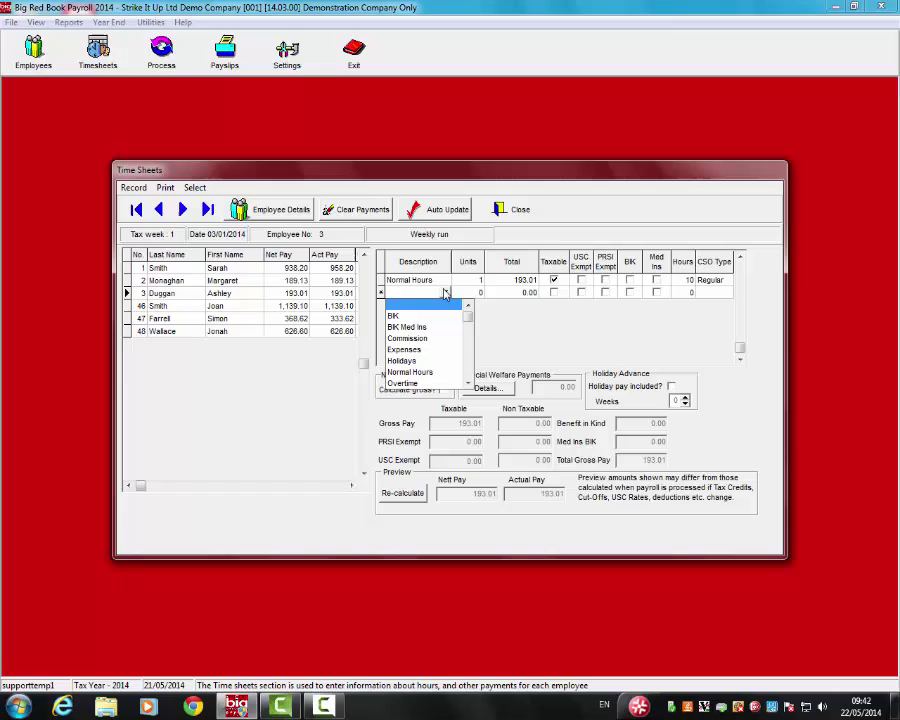
pyautogui.click(418, 349)
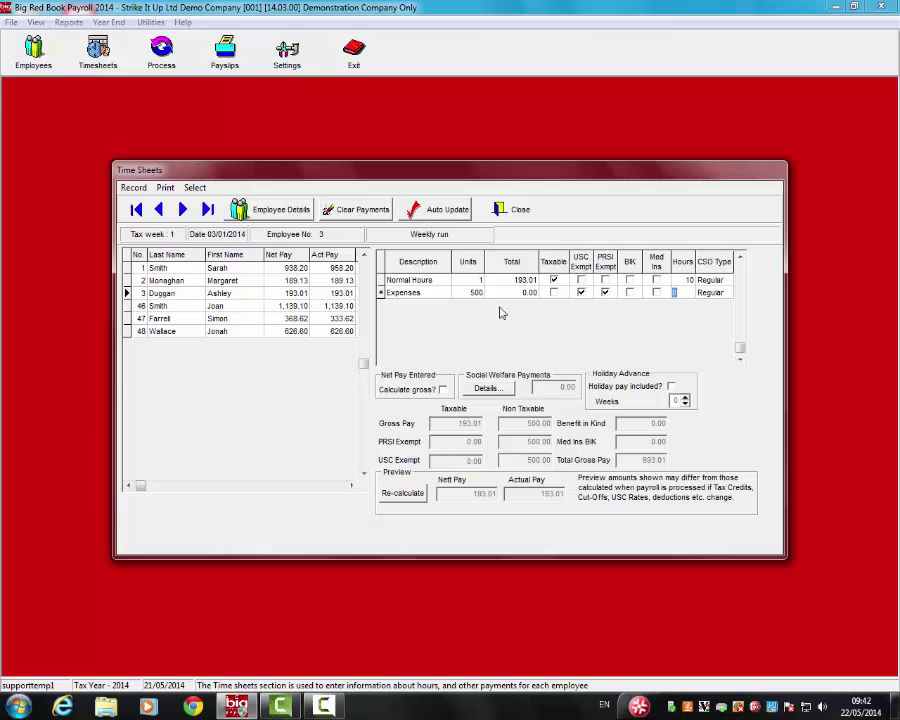
pyautogui.press('Tab')
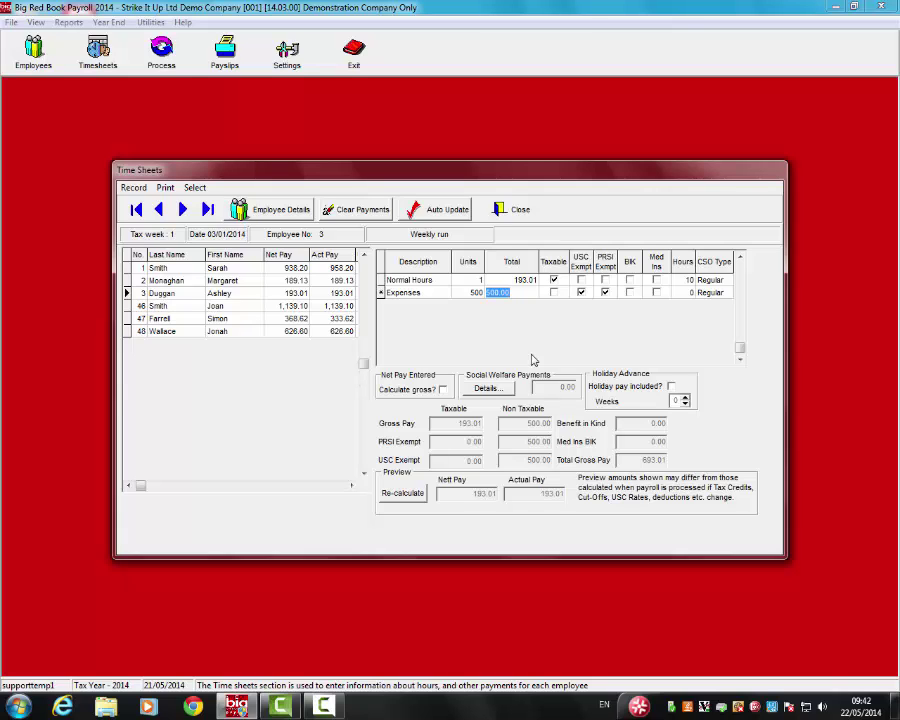
# Step: Close the time sheets, back up the company data, and open week 1 payroll processing
pyautogui.click(512, 210)
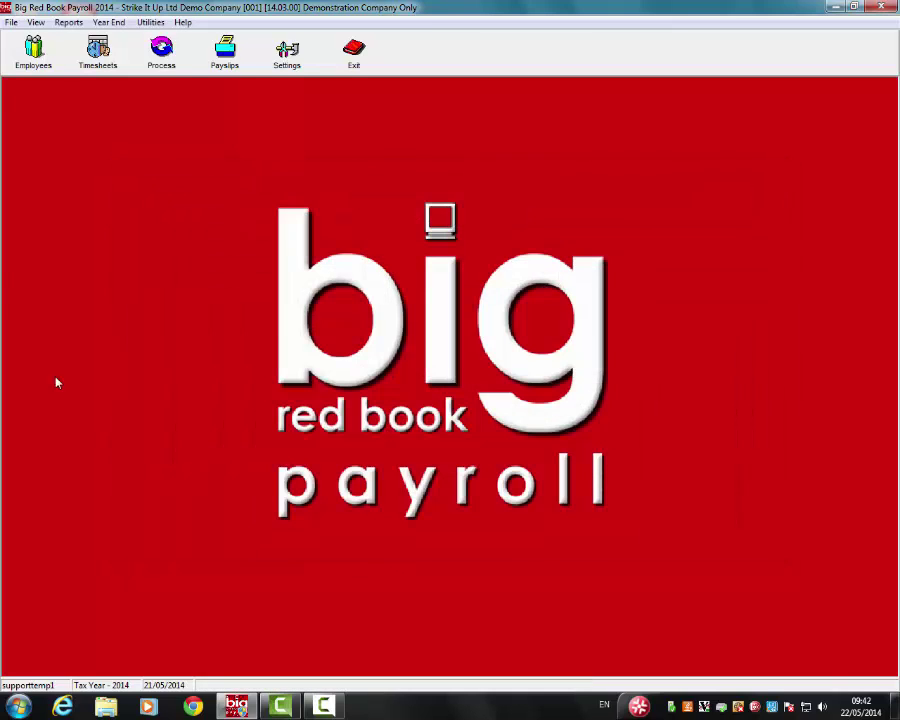
pyautogui.click(161, 50)
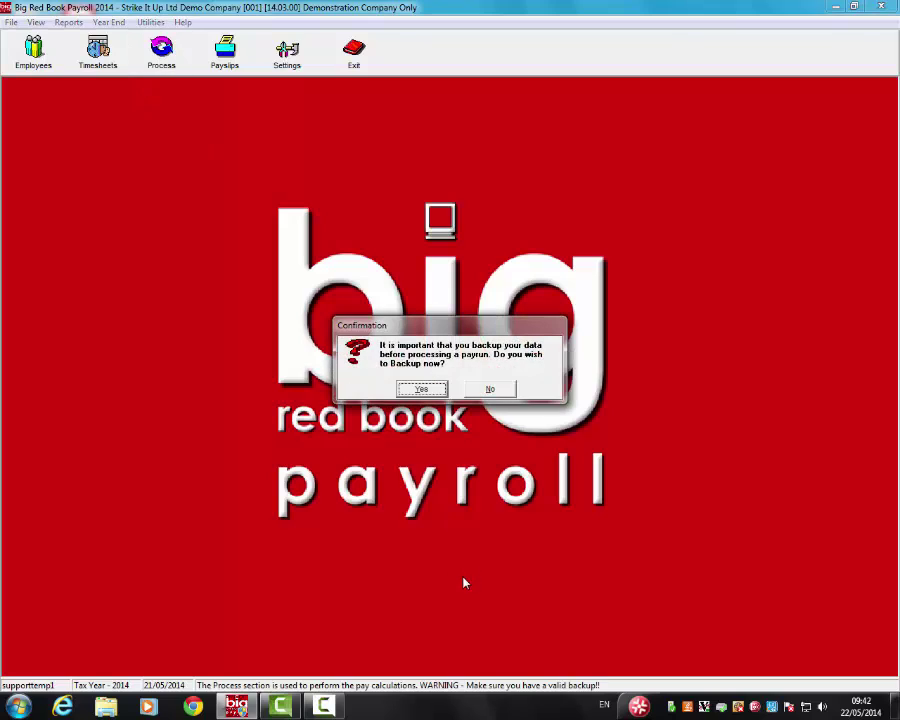
pyautogui.click(440, 391)
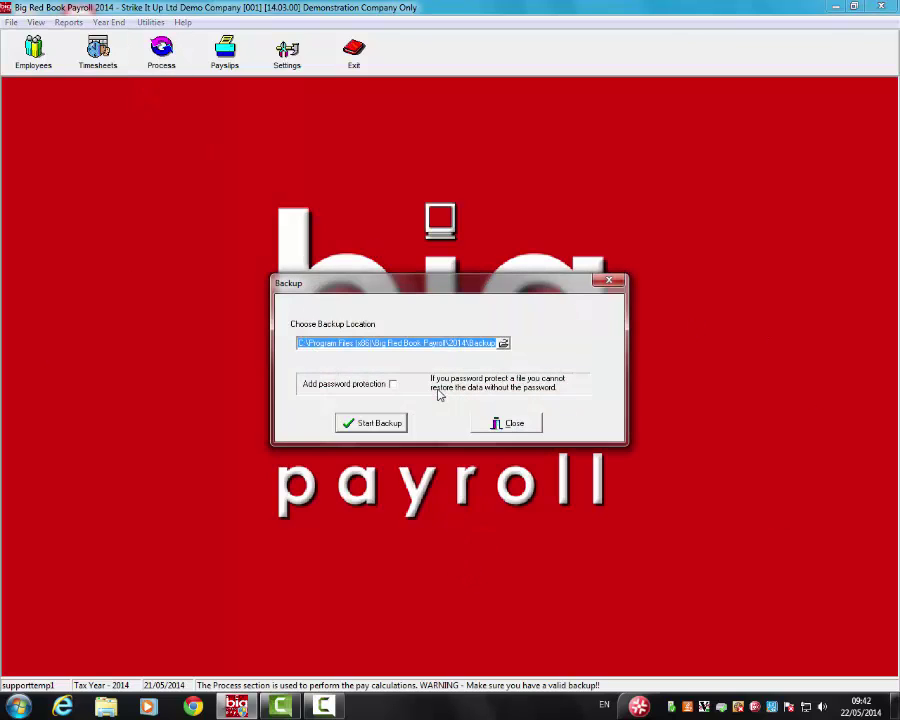
pyautogui.click(373, 424)
pyautogui.click(507, 423)
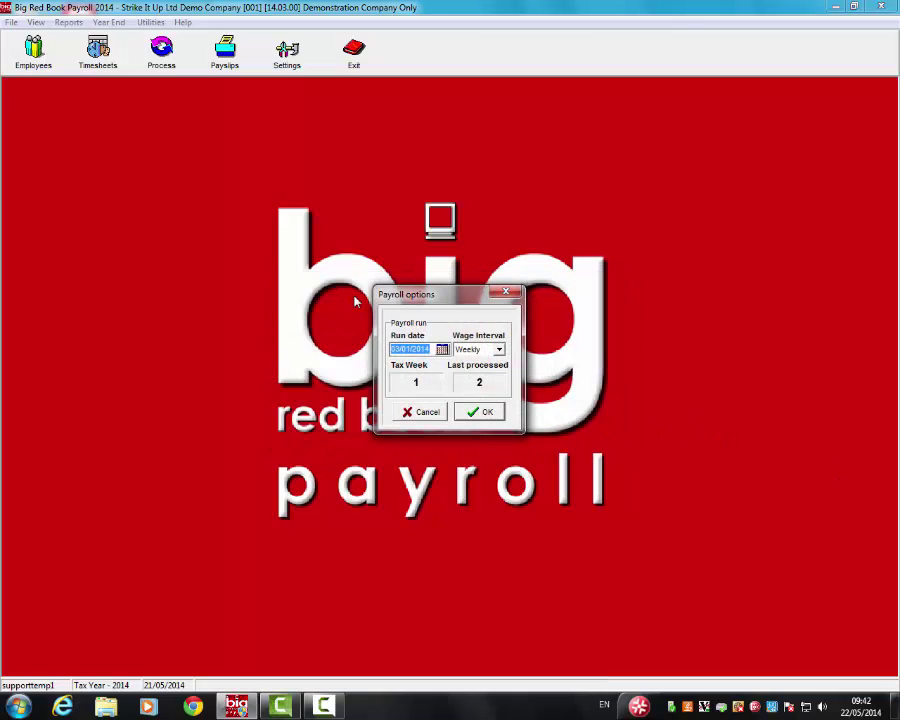
pyautogui.click(481, 411)
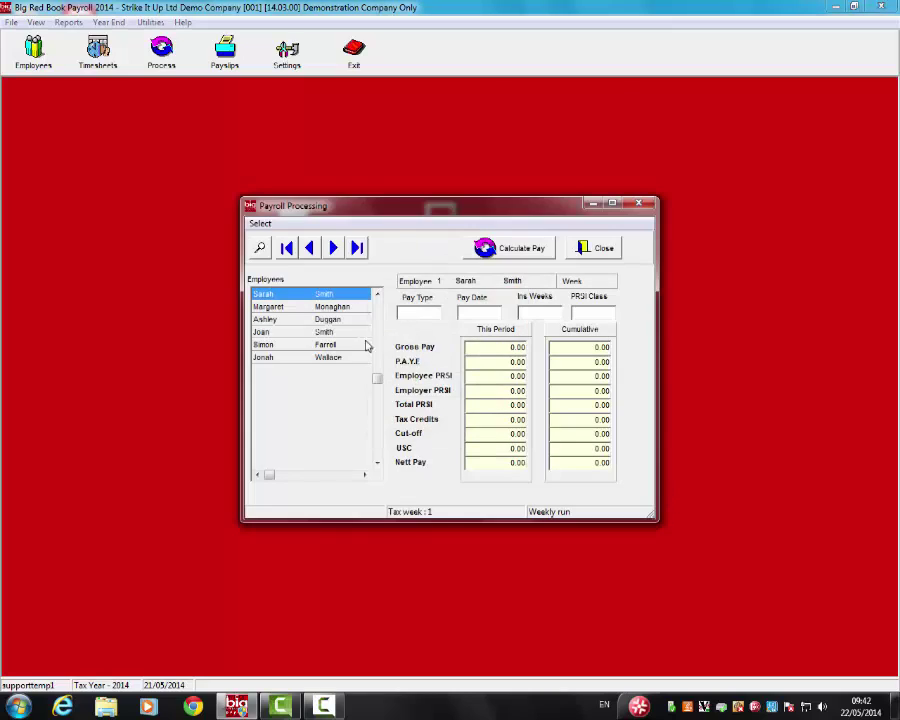
# Step: Review each employee's uncalculated week 1 pay figures in Payroll Processing
pyautogui.click(337, 307)
pyautogui.click(341, 319)
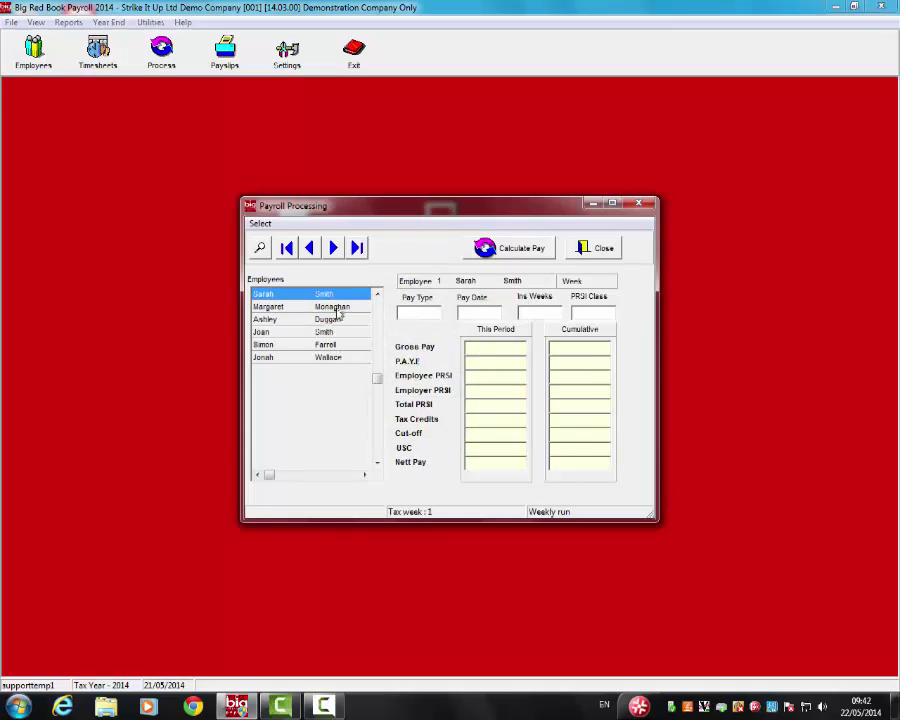
pyautogui.click(337, 307)
pyautogui.click(341, 319)
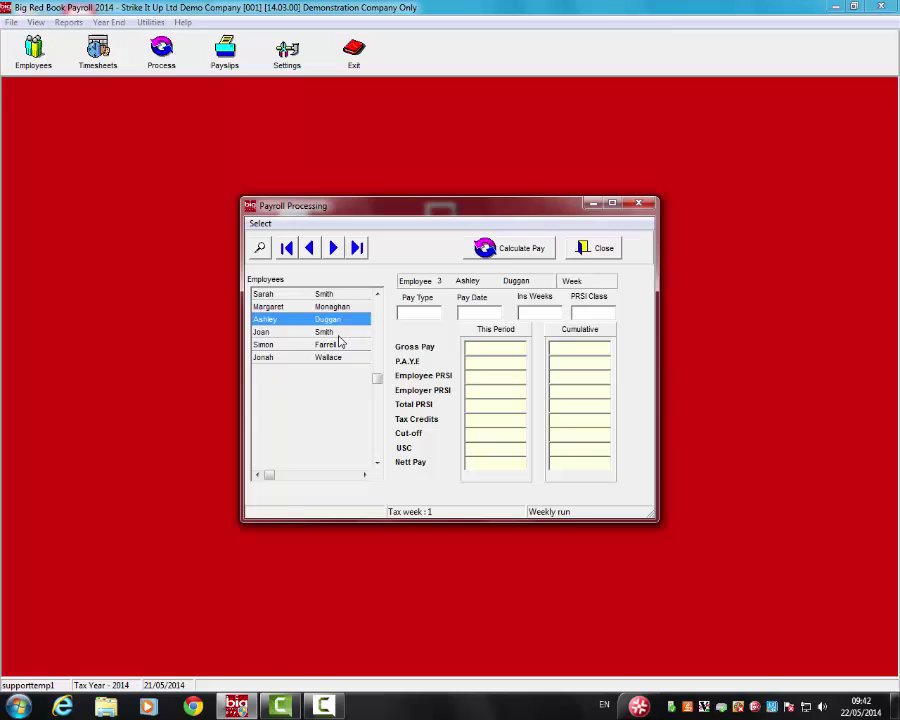
pyautogui.click(339, 332)
pyautogui.click(341, 345)
pyautogui.click(342, 356)
pyautogui.click(341, 344)
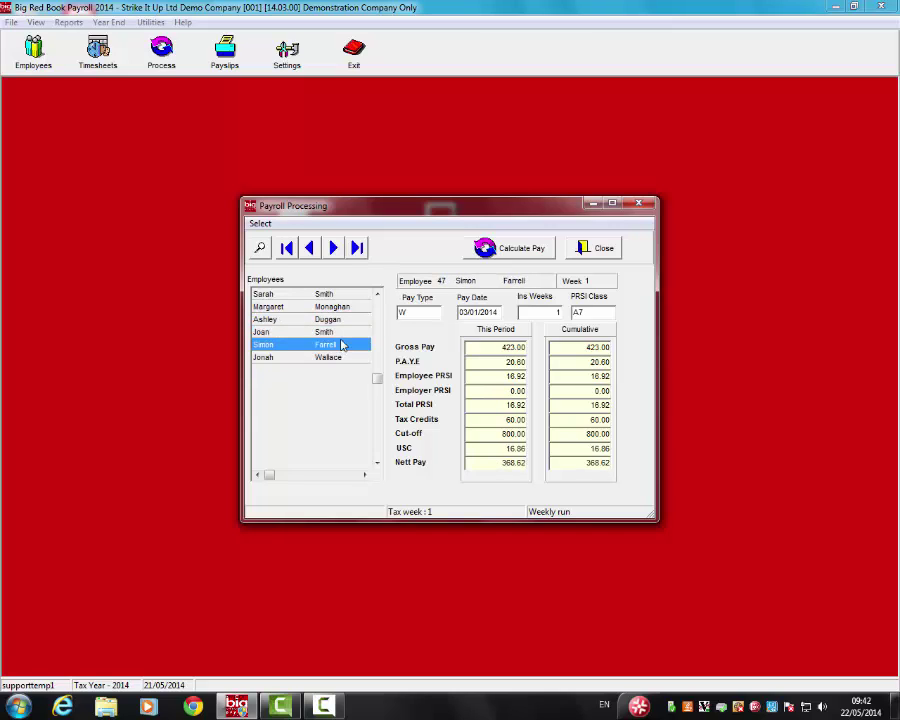
pyautogui.click(340, 333)
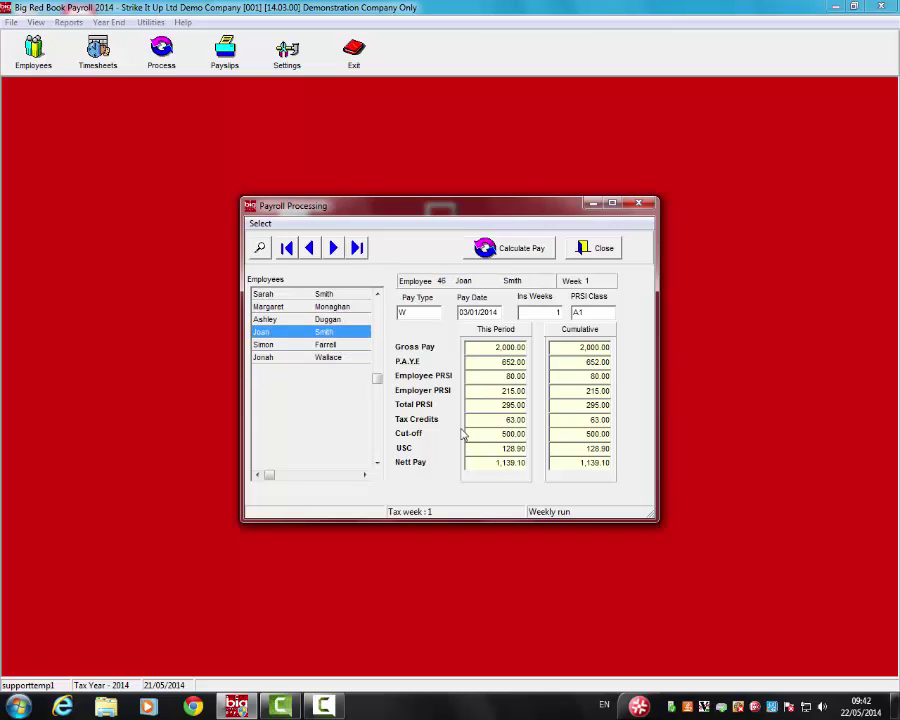
pyautogui.click(342, 308)
# Step: Calculate week 1 pay for all employees and review each one's calculated figures
pyautogui.click(508, 248)
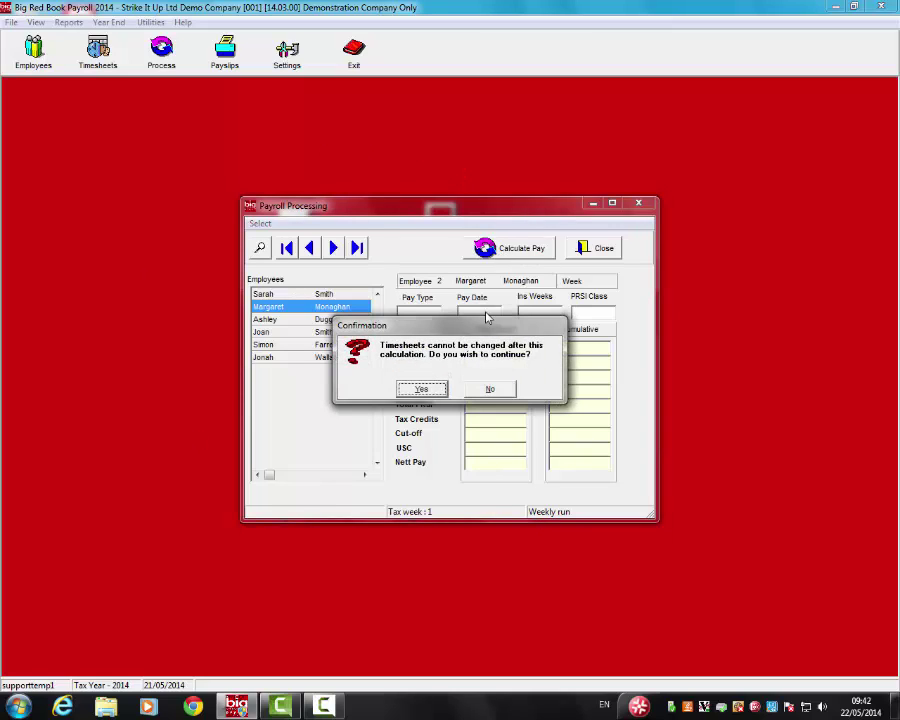
pyautogui.click(422, 389)
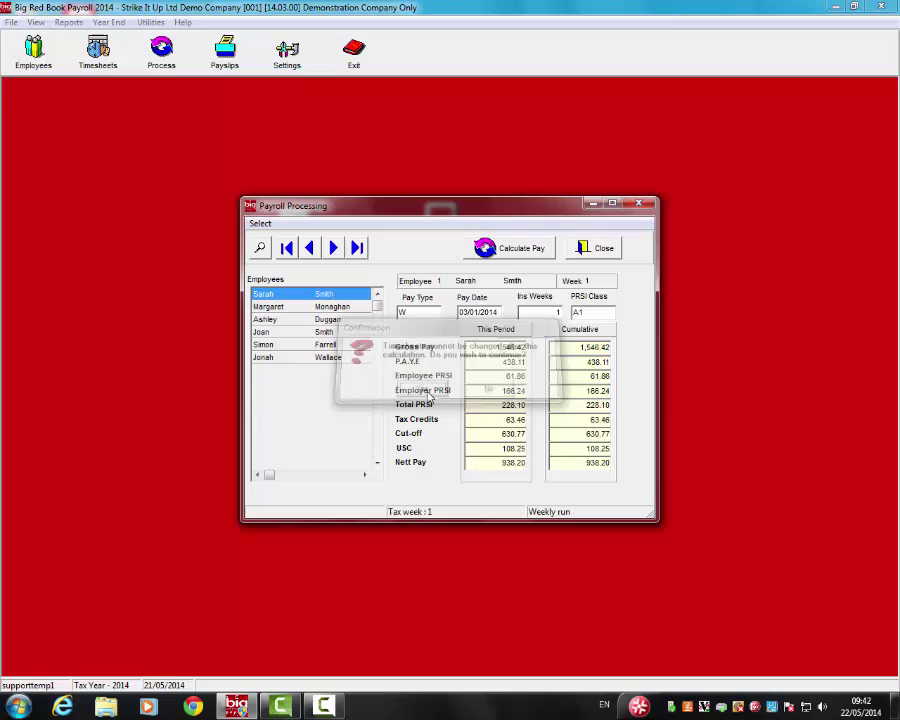
pyautogui.click(341, 307)
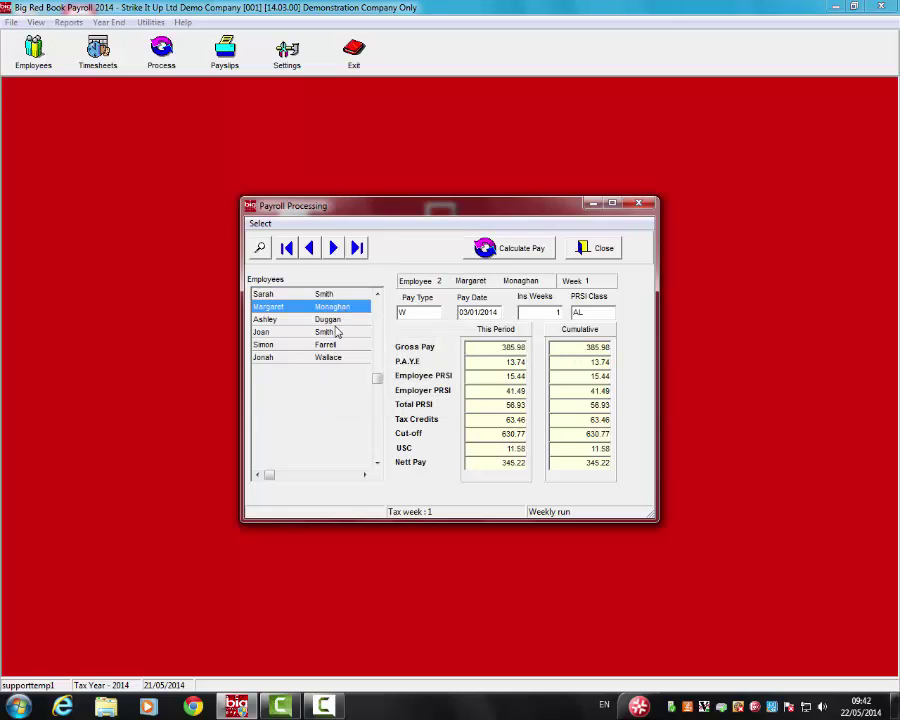
pyautogui.click(336, 320)
pyautogui.click(330, 296)
pyautogui.click(332, 308)
pyautogui.click(335, 320)
pyautogui.click(333, 333)
pyautogui.click(334, 345)
pyautogui.click(335, 357)
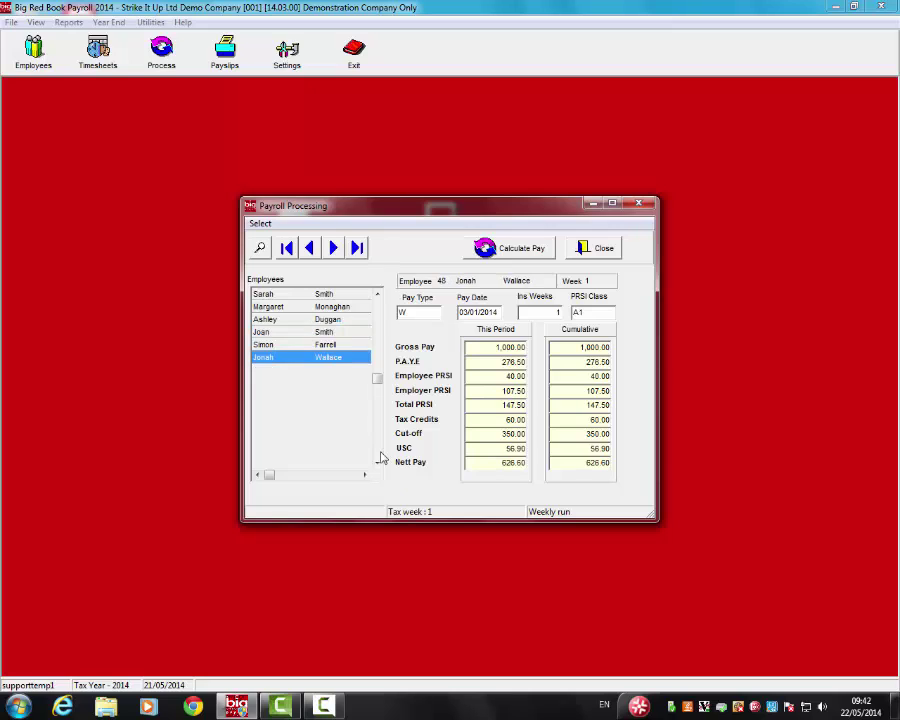
# Step: Close payroll processing and bring up the payslip selection for printing
pyautogui.click(598, 251)
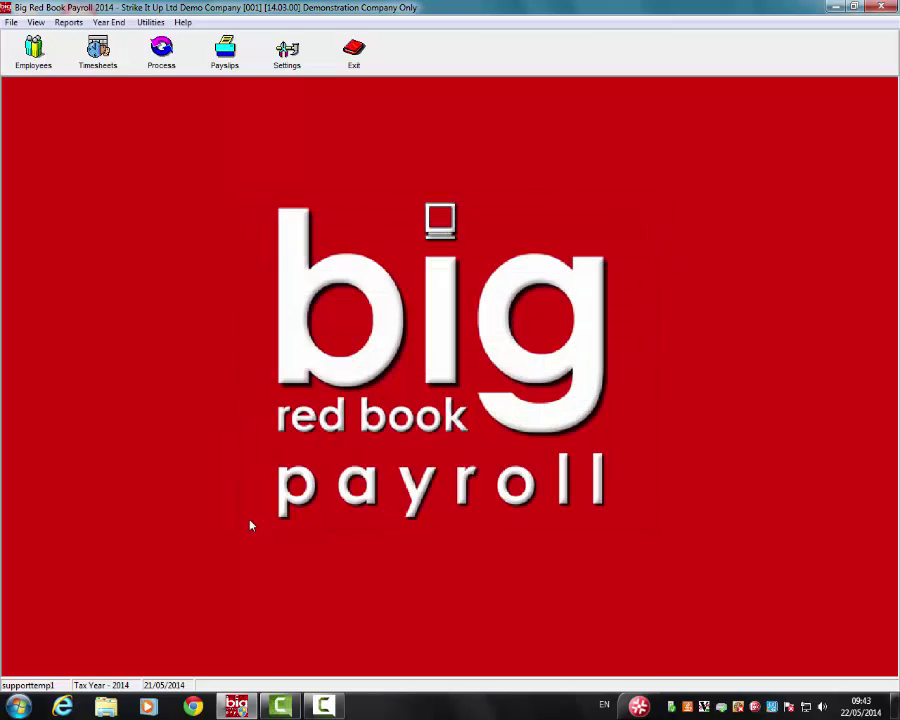
pyautogui.click(205, 60)
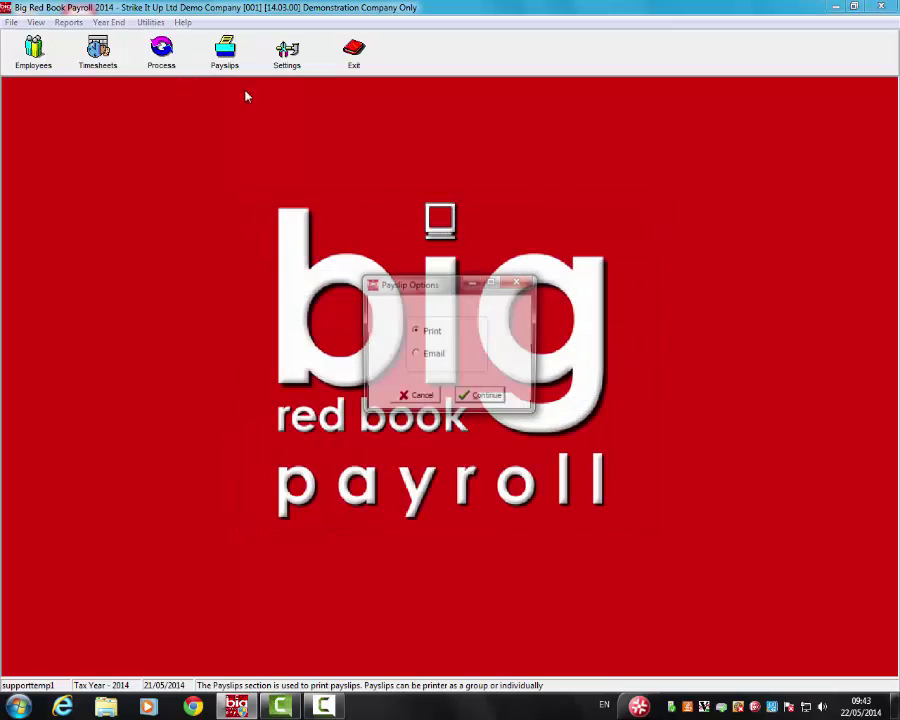
pyautogui.click(478, 398)
pyautogui.click(393, 270)
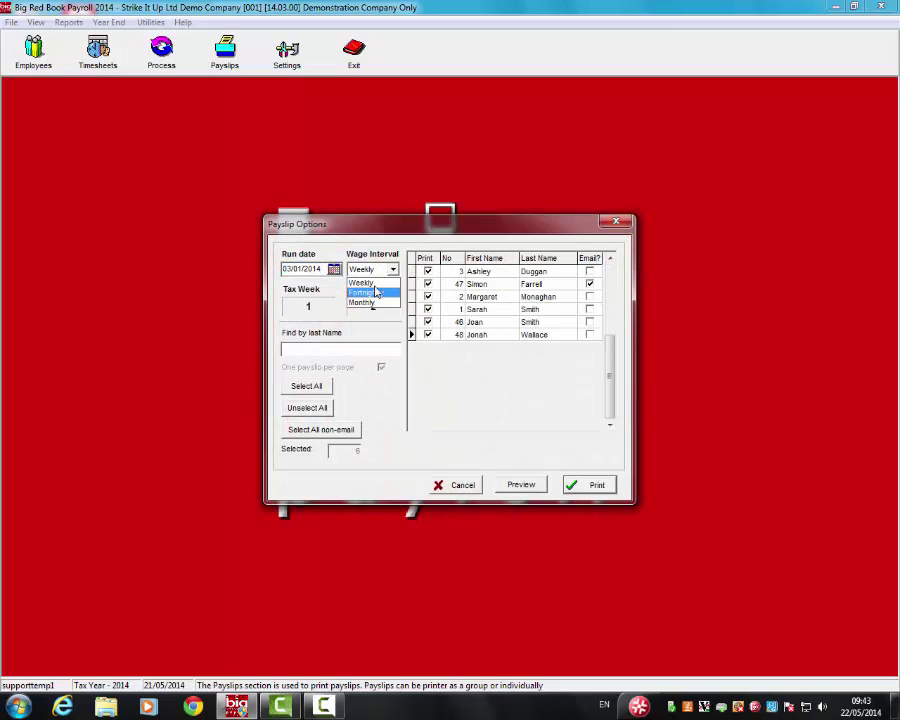